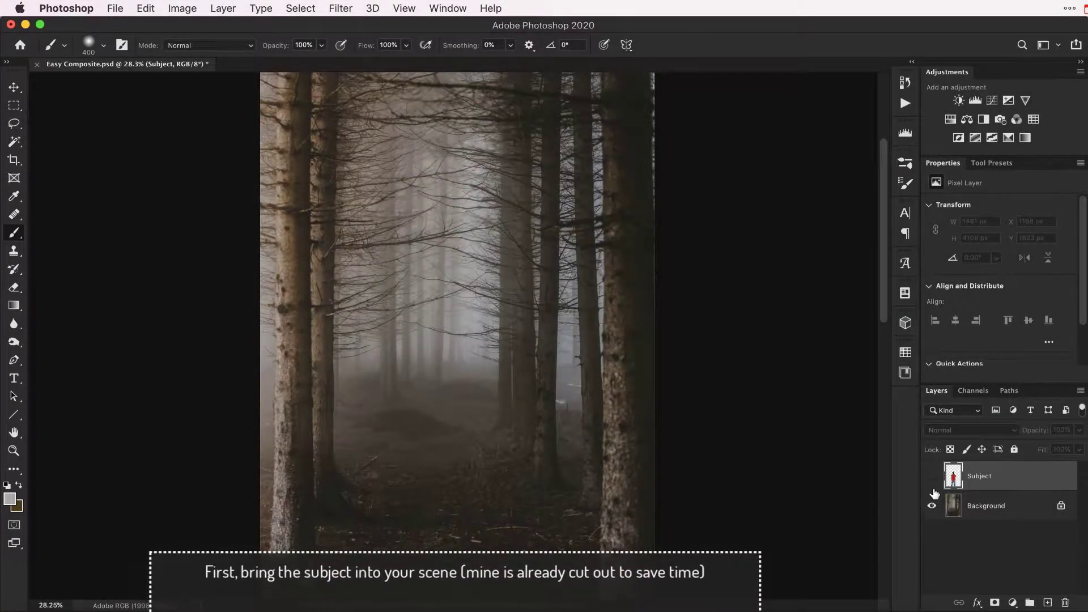
Step: Show the Subject layer and nudge the man slightly down and left in the forest
{"action": "left_click", "coordinate": [933, 482]}
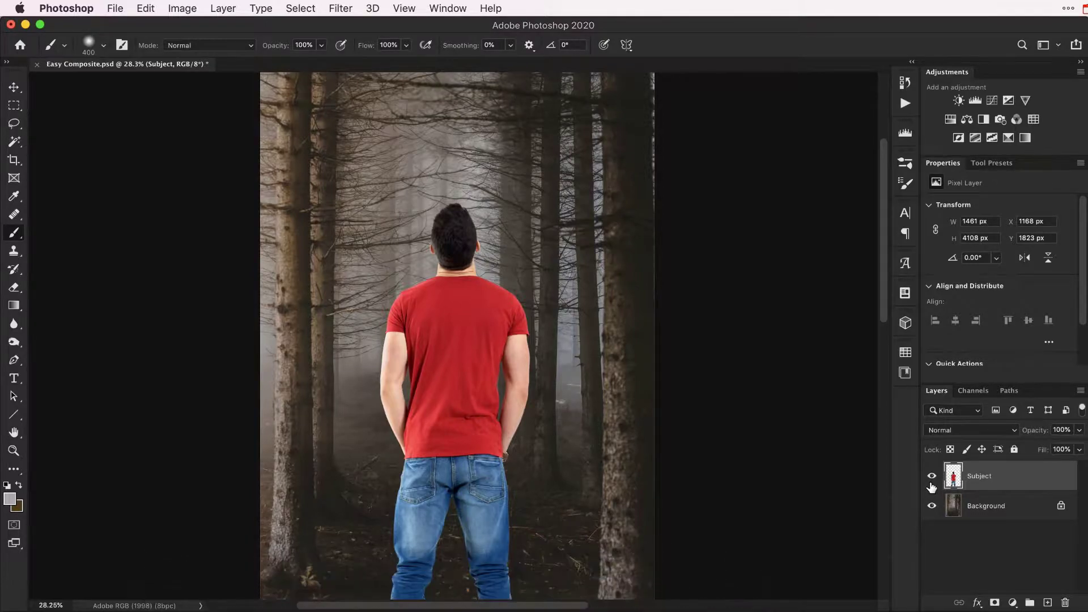
{"action": "key", "text": "v"}
{"action": "mouse_move", "coordinate": [465, 397]}
{"action": "left_mouse_down"}
{"action": "mouse_move", "coordinate": [460, 415]}
{"action": "mouse_move", "coordinate": [467, 401]}
{"action": "left_mouse_up"}
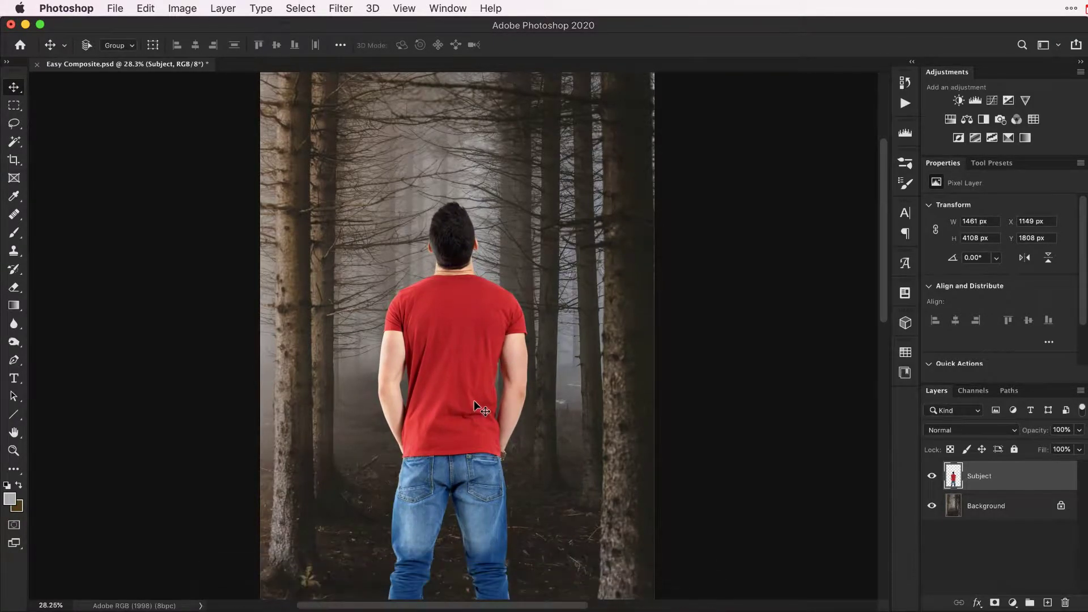
Step: Add a new empty layer above Subject and name it Check
{"action": "left_click", "coordinate": [1047, 602]}
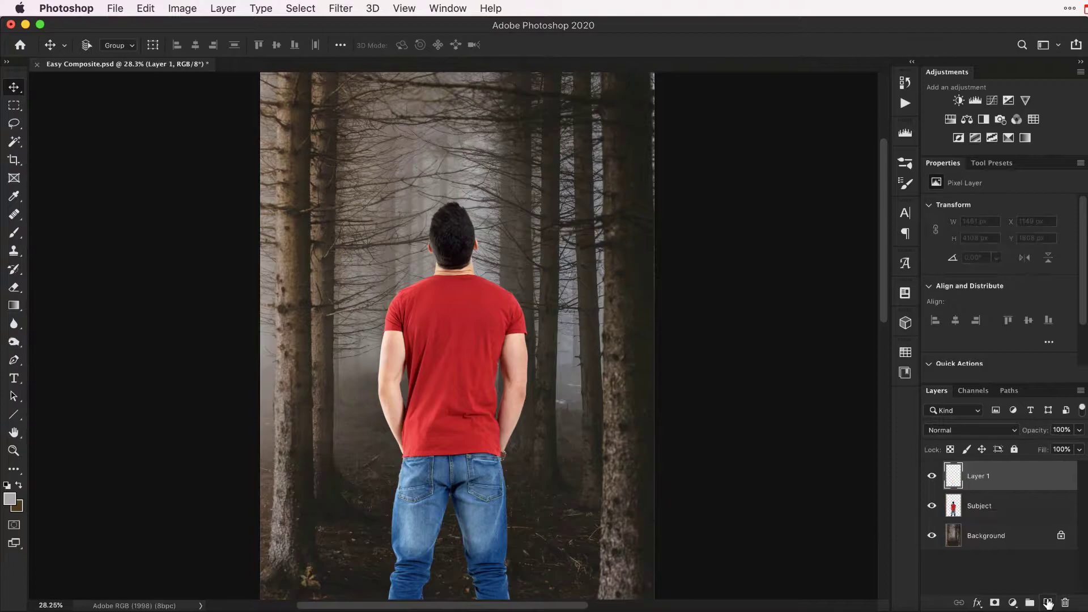
{"action": "double_click", "coordinate": [976, 476]}
{"action": "type", "text": "Check"}
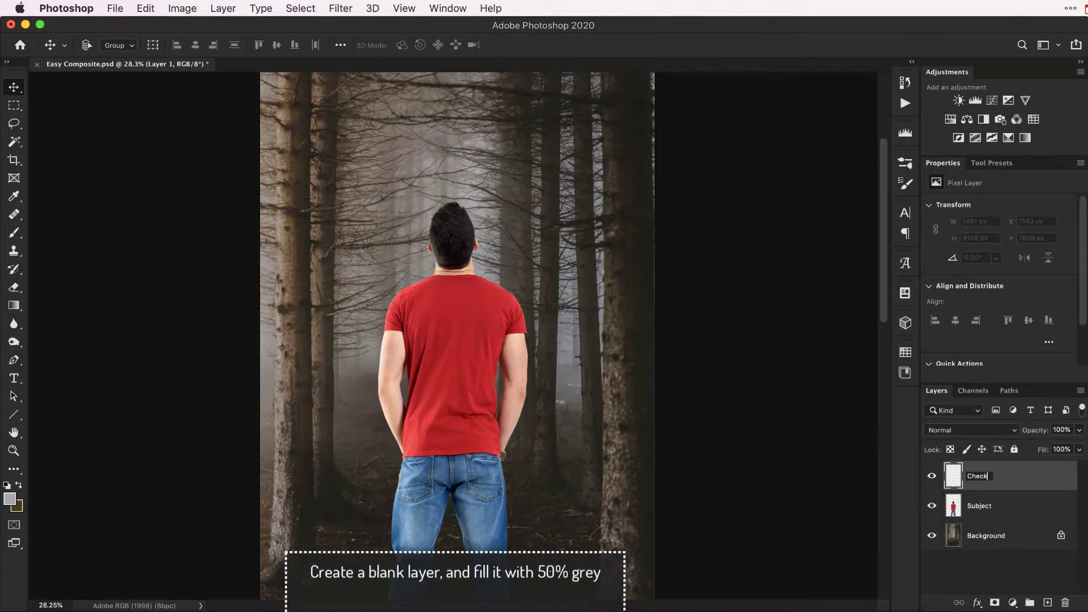
{"action": "key", "text": "Return"}
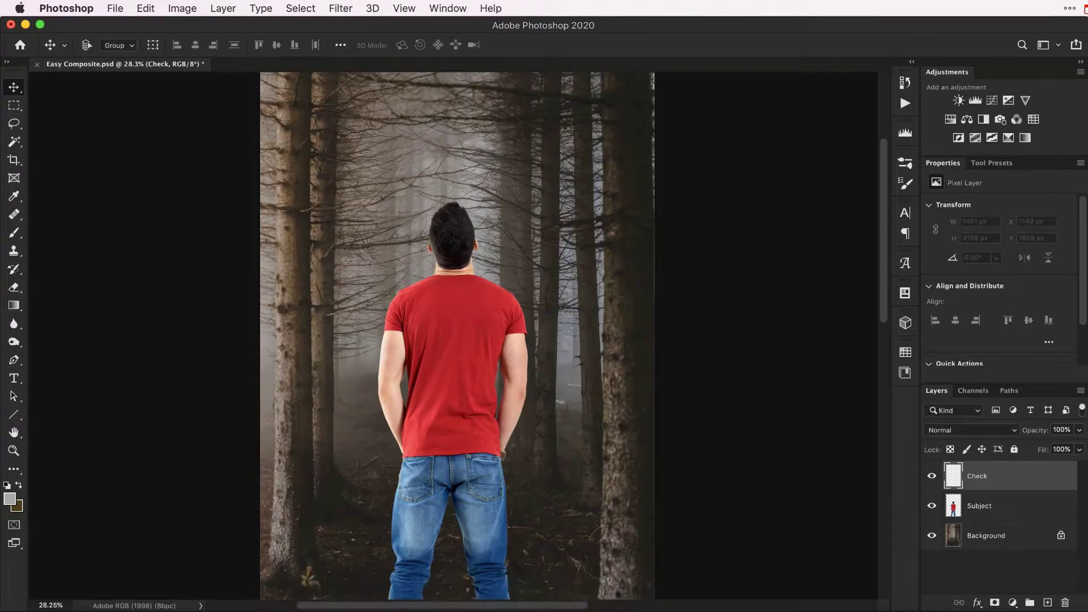
Step: Fill the Check layer with 50% gray and set its blend mode to Color
{"action": "key", "text": "shift+F5"}
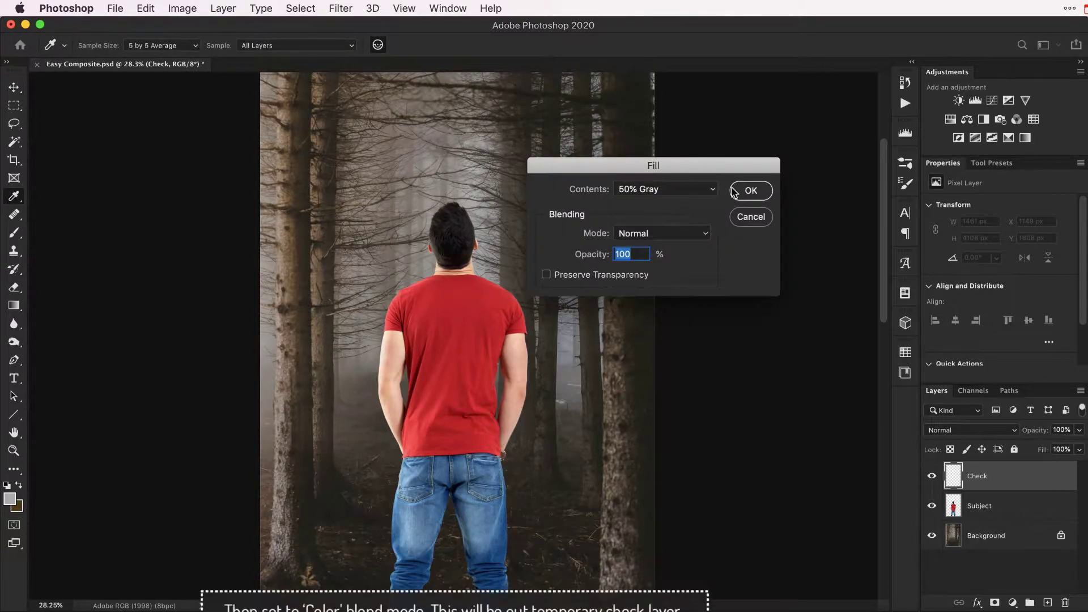
{"action": "left_click", "coordinate": [749, 191]}
{"action": "key", "text": "v"}
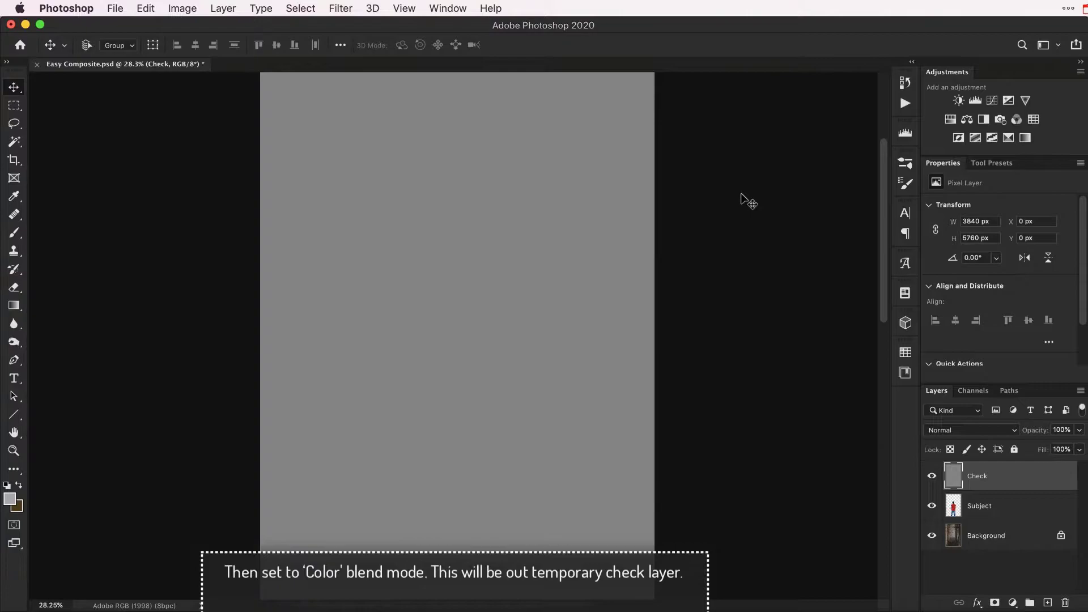
{"action": "left_click", "coordinate": [943, 431]}
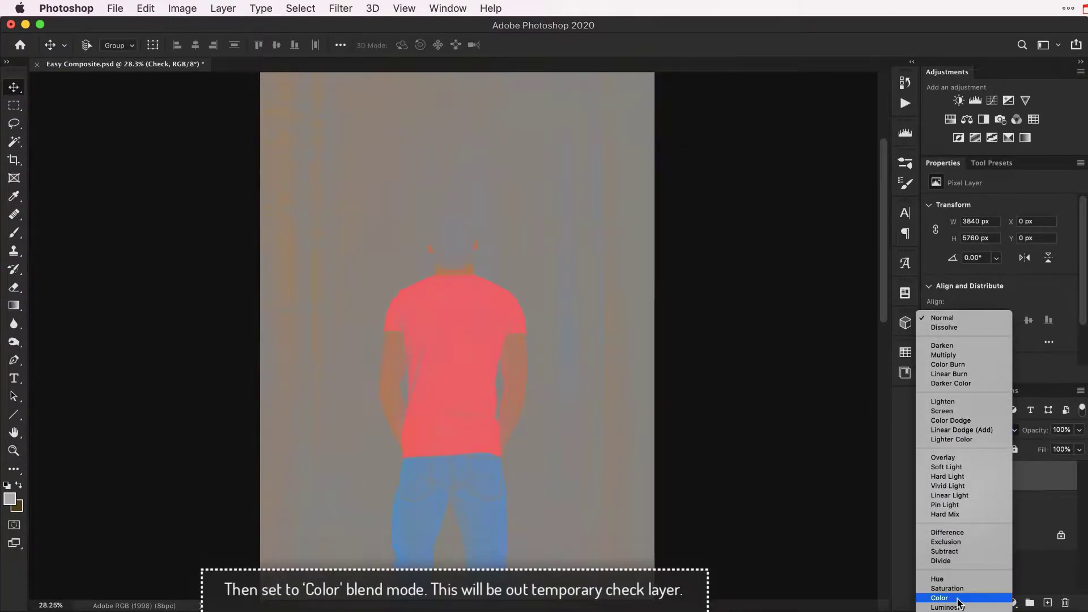
{"action": "left_click", "coordinate": [959, 599]}
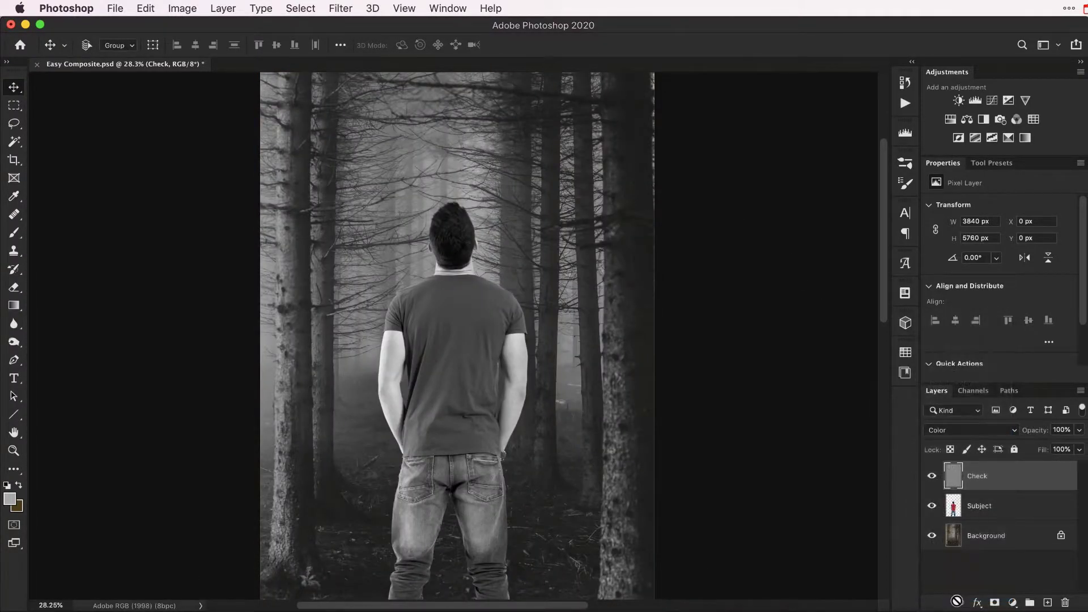
Step: Add a Levels adjustment above Subject and clip it to the Subject layer
{"action": "left_click", "coordinate": [955, 506]}
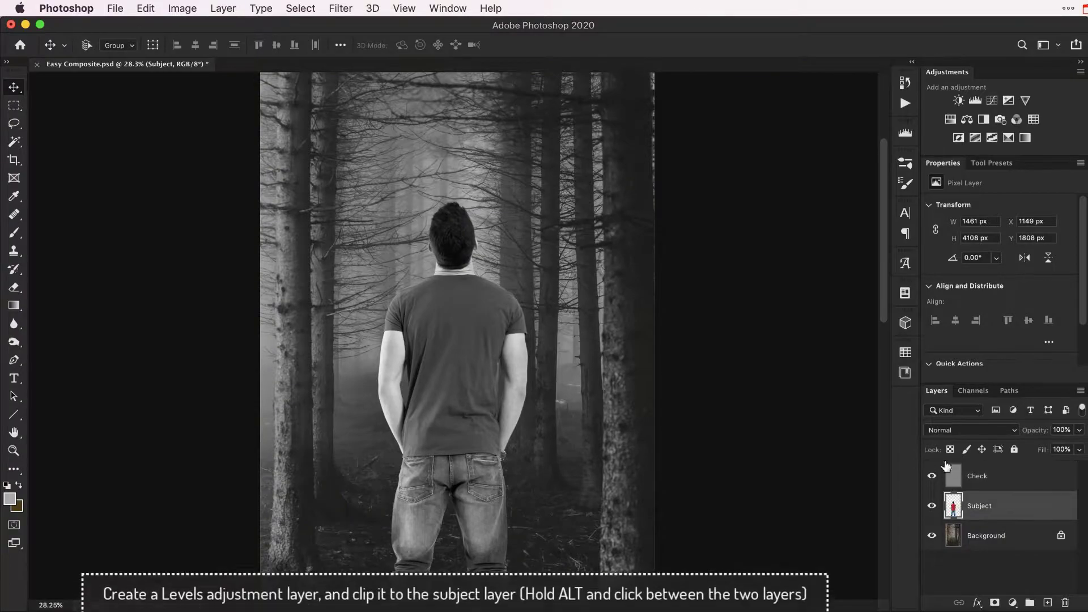
{"action": "left_click", "coordinate": [974, 102]}
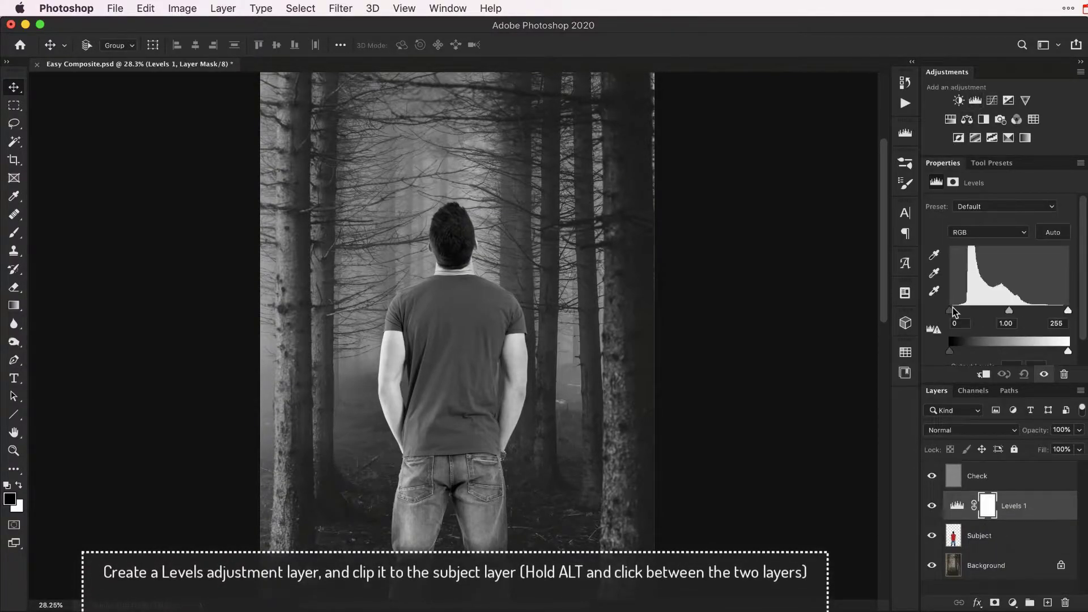
{"action": "left_click", "coordinate": [961, 517], "text": "alt"}
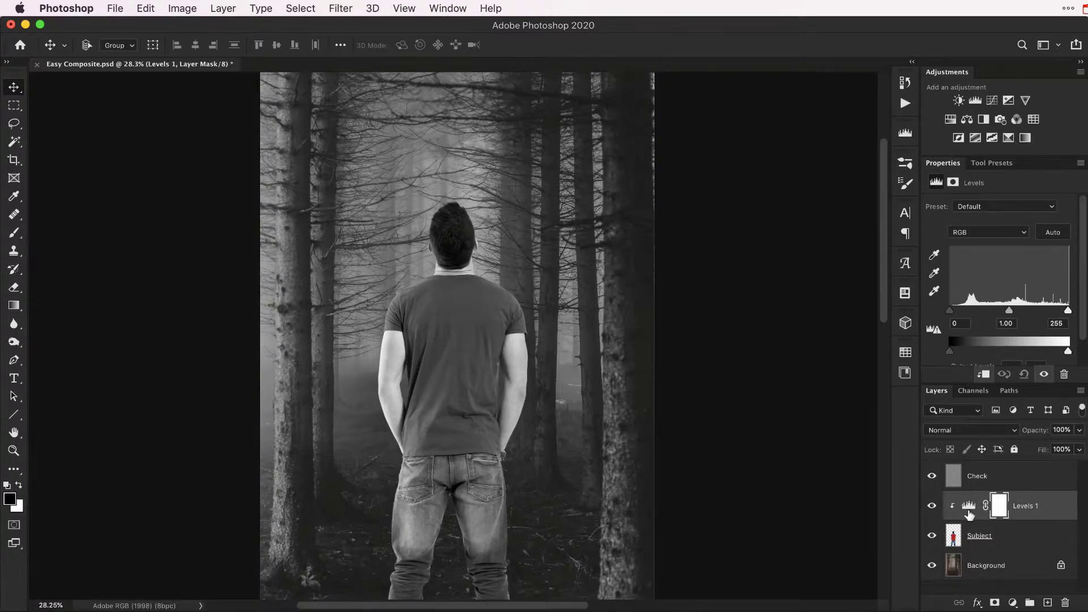
{"action": "left_click", "coordinate": [969, 510]}
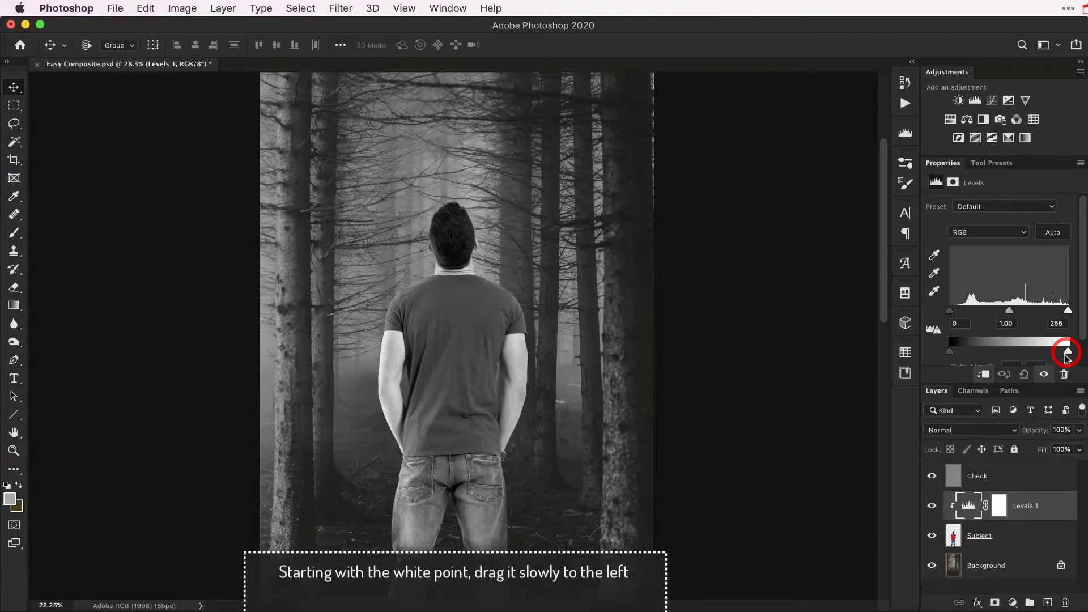
Step: Set Levels output to 28–177 and midtones to 0.66, then hide the Check layer
{"action": "scroll", "coordinate": [1068, 349], "scroll_direction": "down", "scroll_amount": 1}
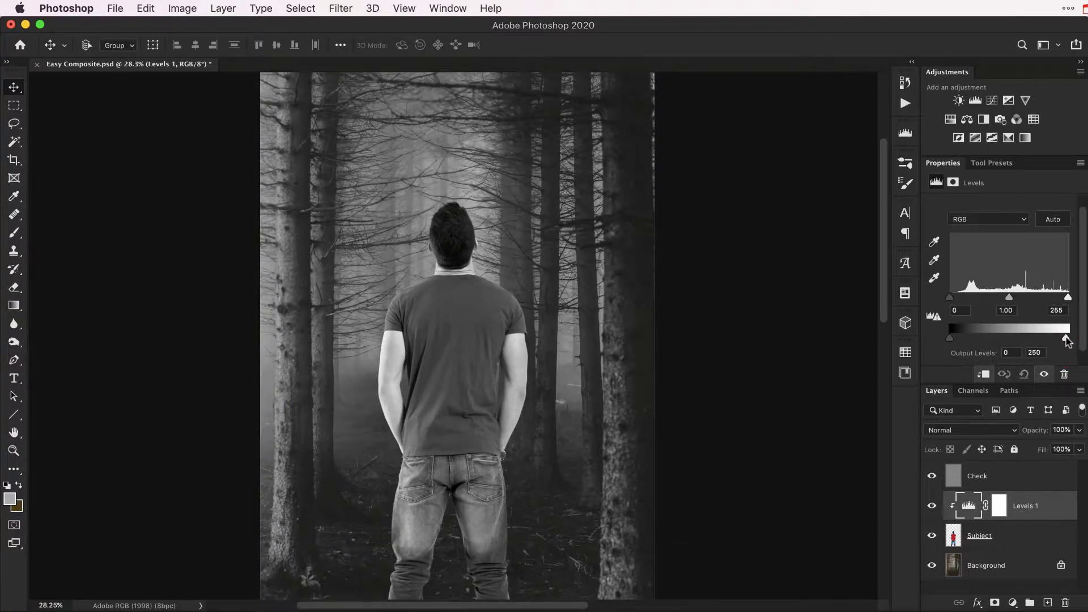
{"action": "left_click_drag", "start_coordinate": [1066, 340], "coordinate": [1032, 348]}
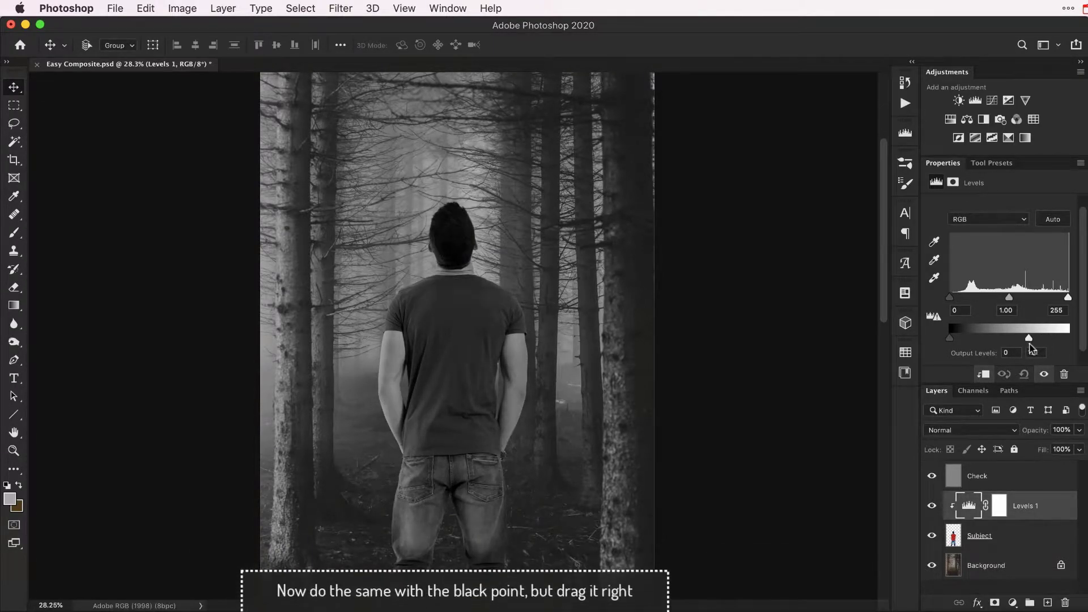
{"action": "left_click", "coordinate": [951, 338]}
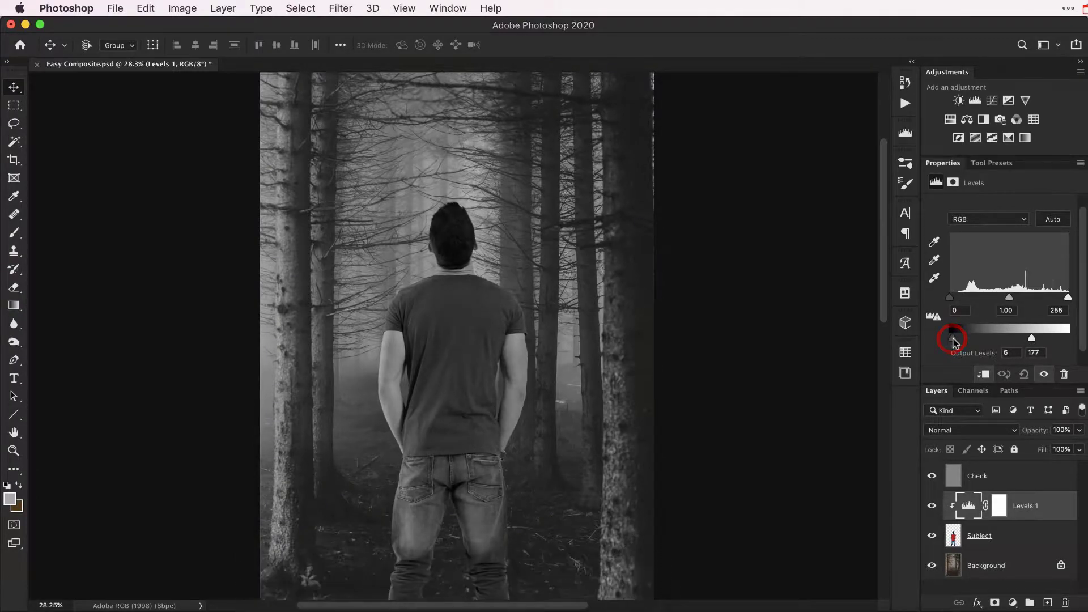
{"action": "left_click_drag", "start_coordinate": [950, 338], "coordinate": [962, 338]}
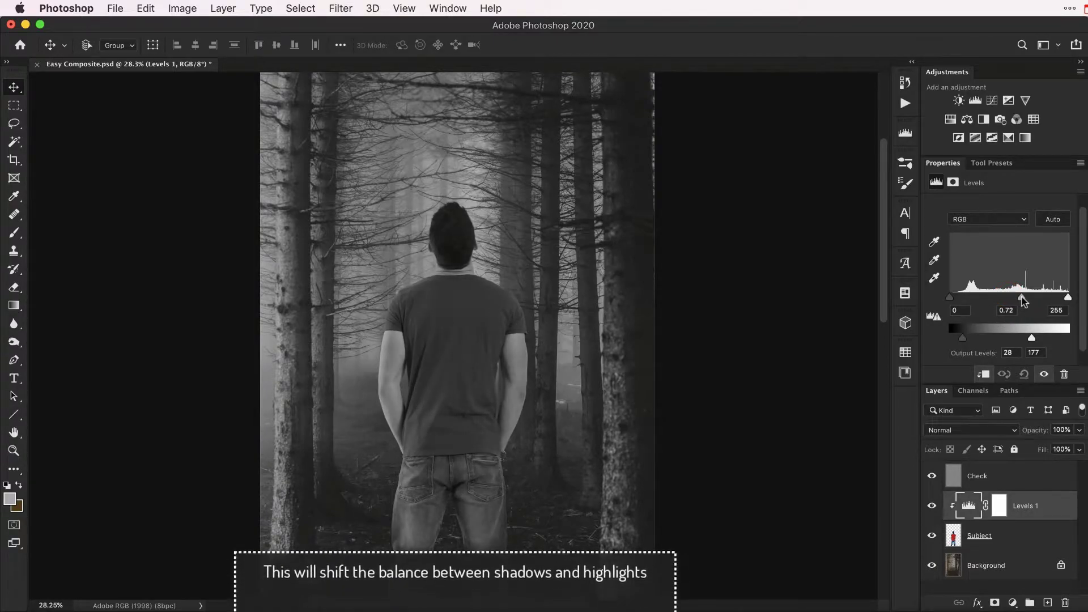
{"action": "left_click_drag", "start_coordinate": [1016, 297], "coordinate": [1025, 297]}
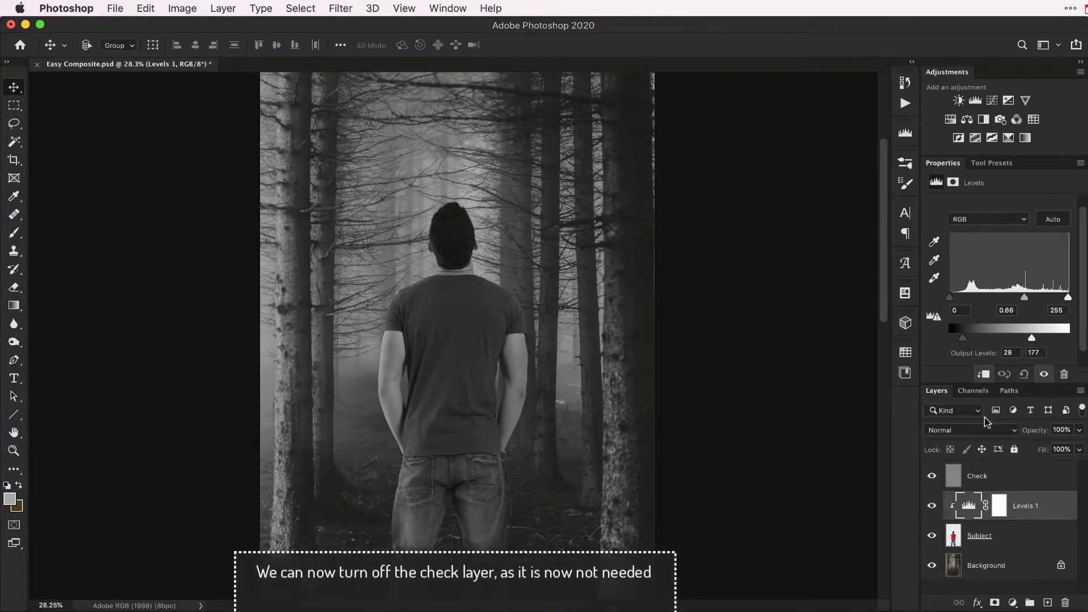
{"action": "left_click", "coordinate": [931, 478]}
Step: Duplicate the Background layer, move the copy above the subject, and clip it to him
{"action": "left_click", "coordinate": [931, 507]}
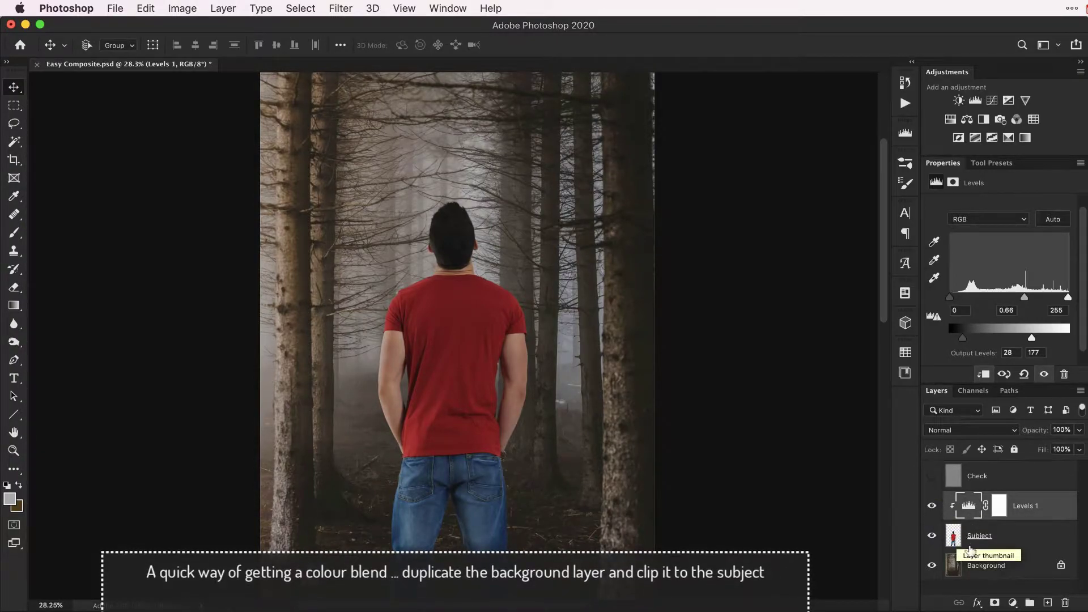
{"action": "mouse_move", "coordinate": [955, 568]}
{"action": "left_mouse_down"}
{"action": "mouse_move", "coordinate": [1031, 580]}
{"action": "mouse_move", "coordinate": [1047, 603]}
{"action": "left_mouse_up"}
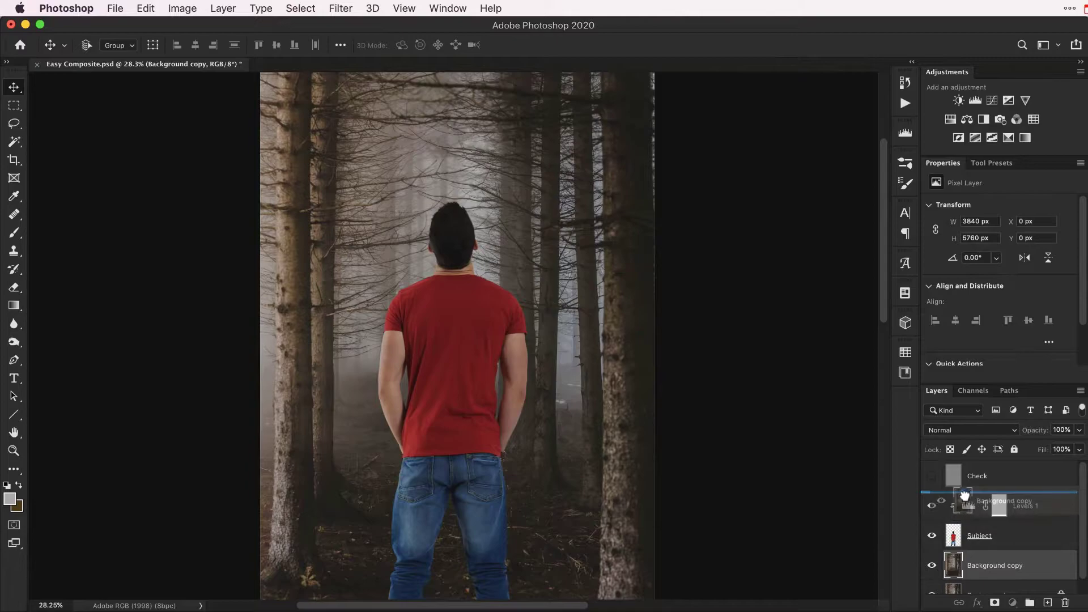
{"action": "left_click_drag", "start_coordinate": [956, 564], "coordinate": [961, 514]}
{"action": "left_click", "coordinate": [962, 519], "text": "alt"}
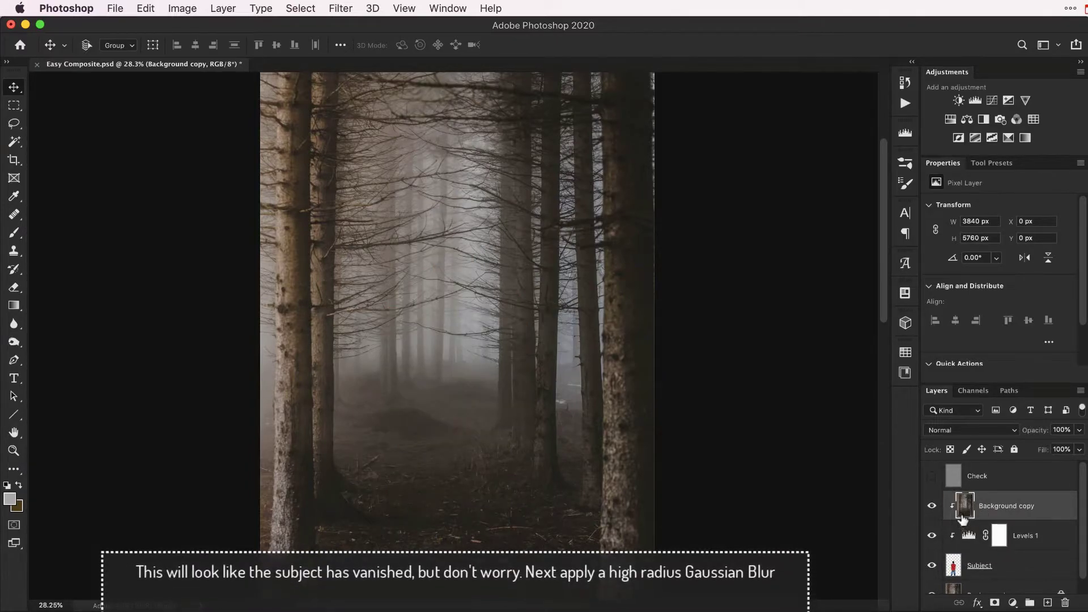
Step: Apply a heavy Gaussian Blur to the Background copy layer
{"action": "left_click", "coordinate": [342, 8]}
{"action": "mouse_move", "coordinate": [347, 195]}
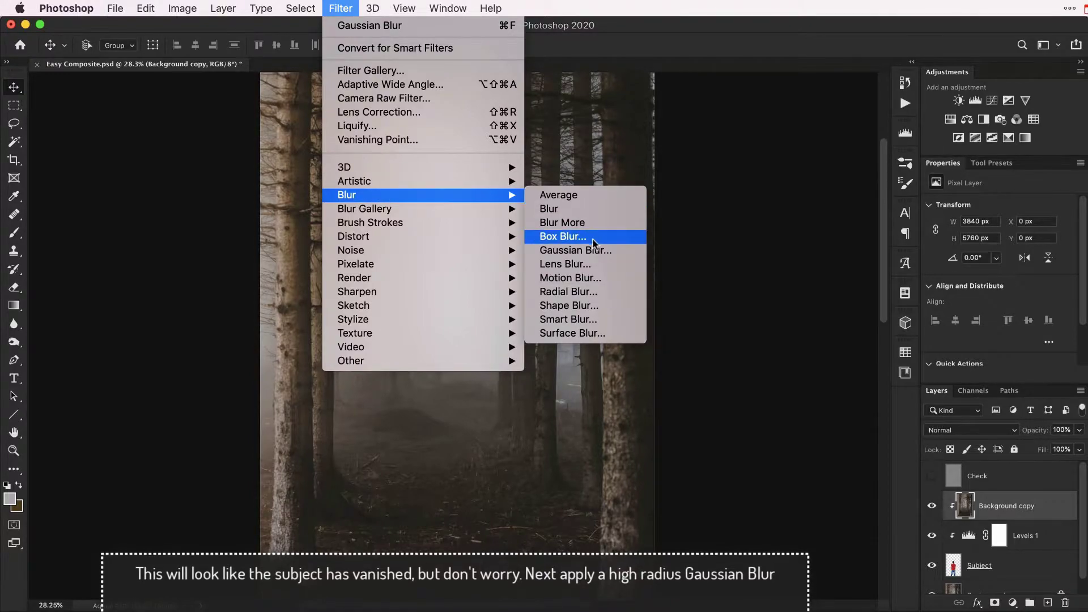
{"action": "left_click", "coordinate": [592, 249]}
{"action": "left_click_drag", "start_coordinate": [686, 363], "coordinate": [696, 368]}
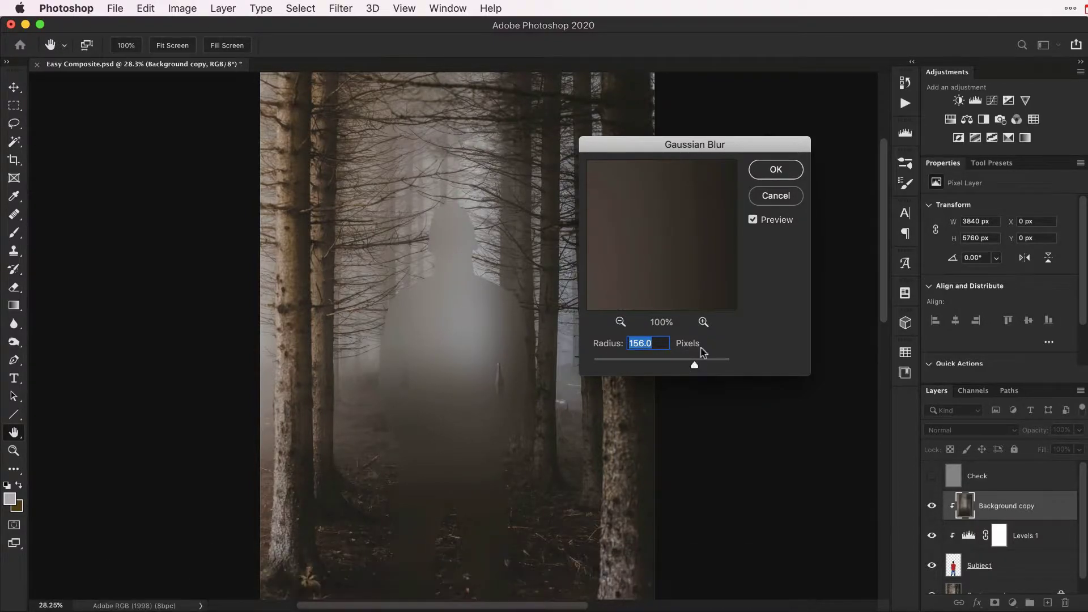
{"action": "left_click", "coordinate": [775, 169]}
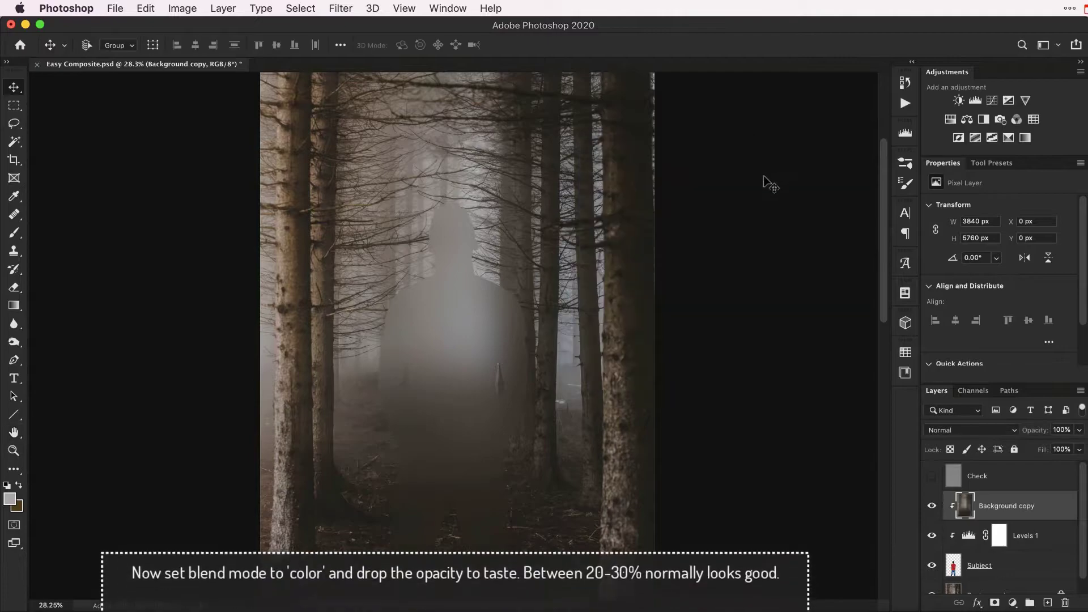
Step: Set the Background copy to Color blend mode at 25% opacity
{"action": "left_click", "coordinate": [970, 430]}
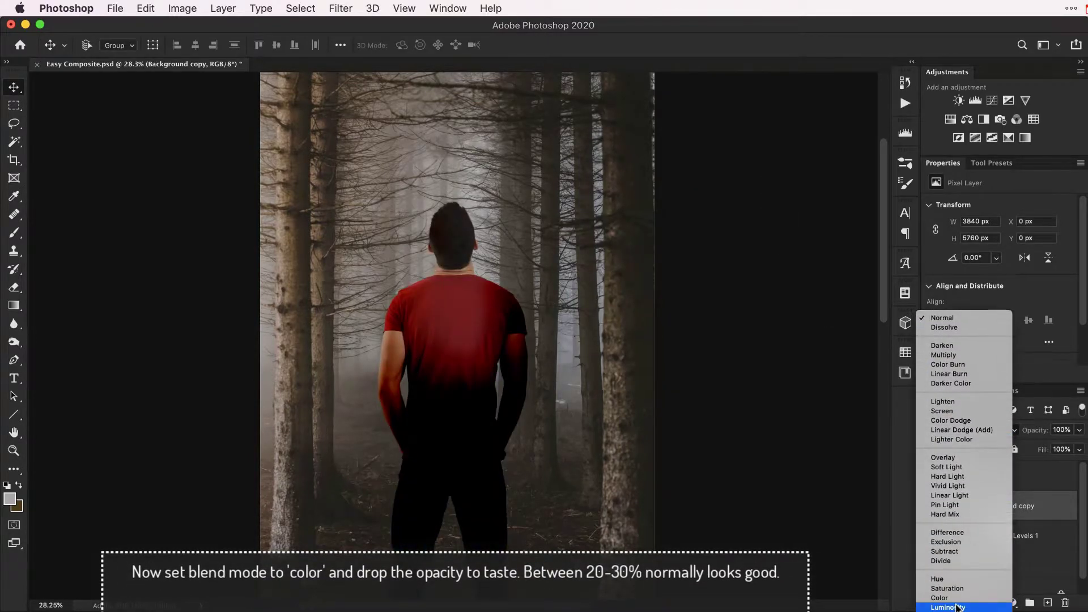
{"action": "left_click", "coordinate": [960, 597]}
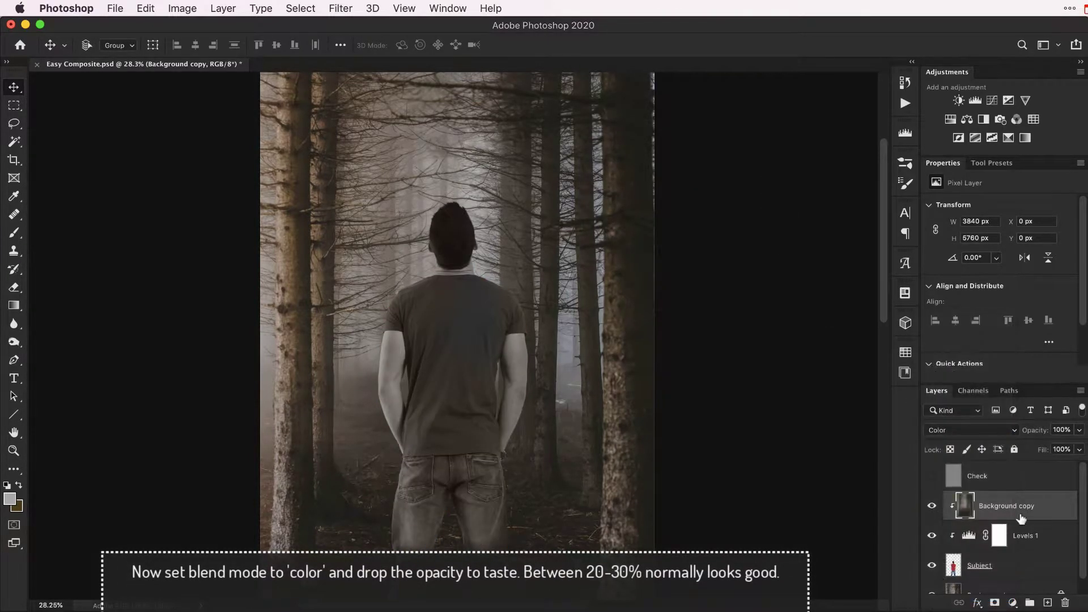
{"action": "left_click", "coordinate": [1068, 430]}
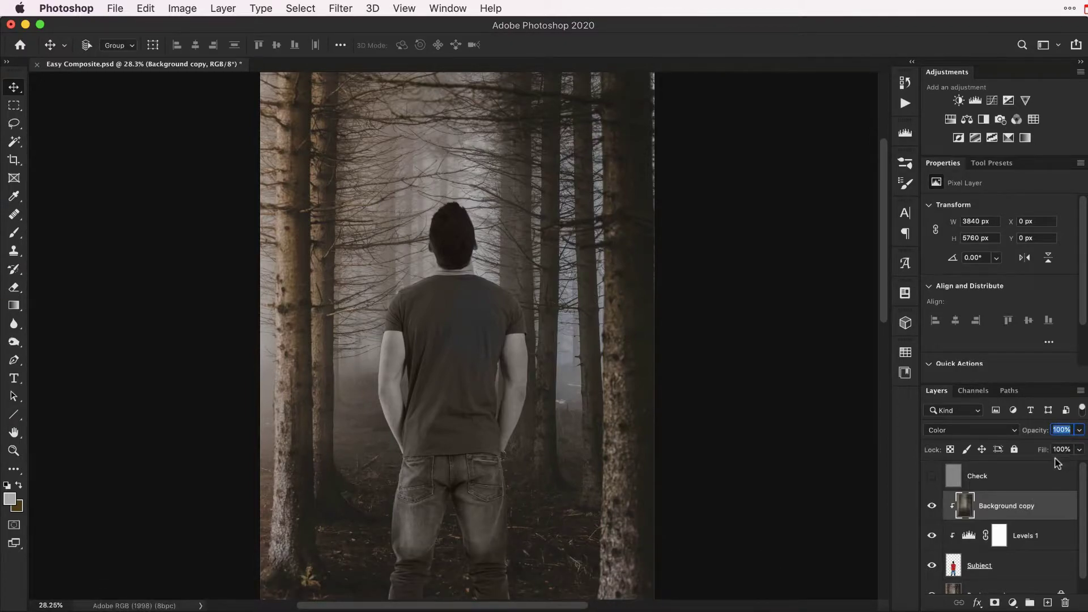
{"action": "type", "text": "25"}
{"action": "key", "text": "Return"}
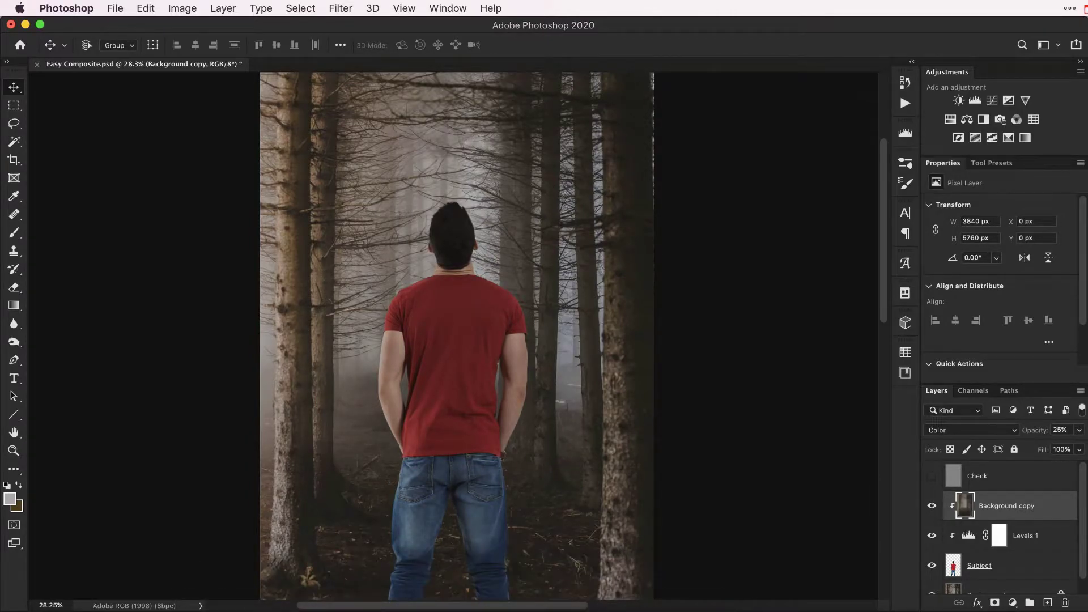
Step: Open the Subject layer's styles and sample a dark shadow colour for its Inner Glow
{"action": "double_click", "coordinate": [1031, 564]}
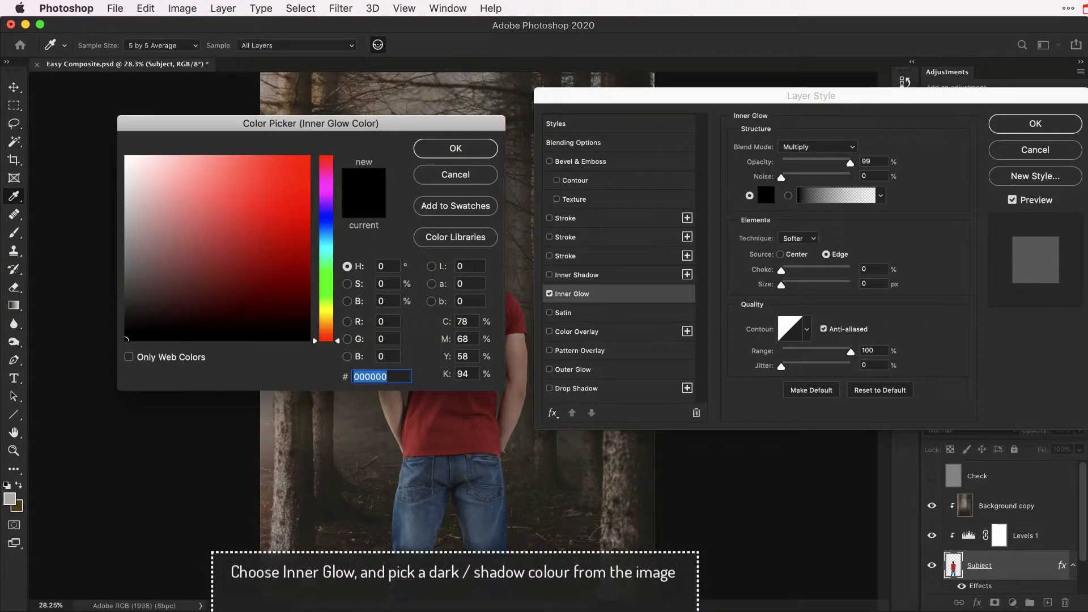
{"action": "left_click", "coordinate": [499, 573]}
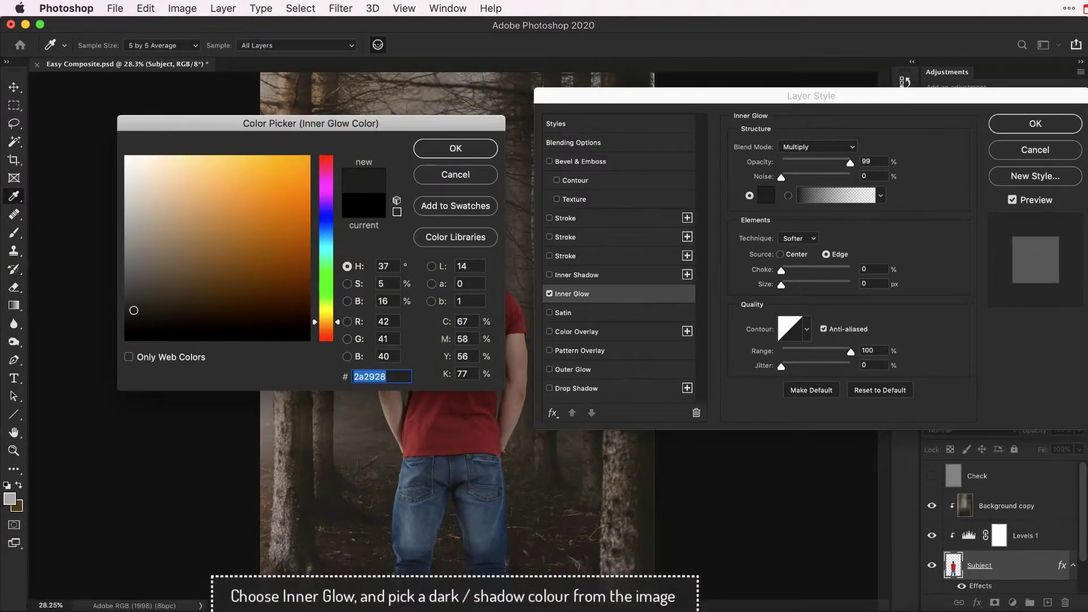
{"action": "key", "text": "Return"}
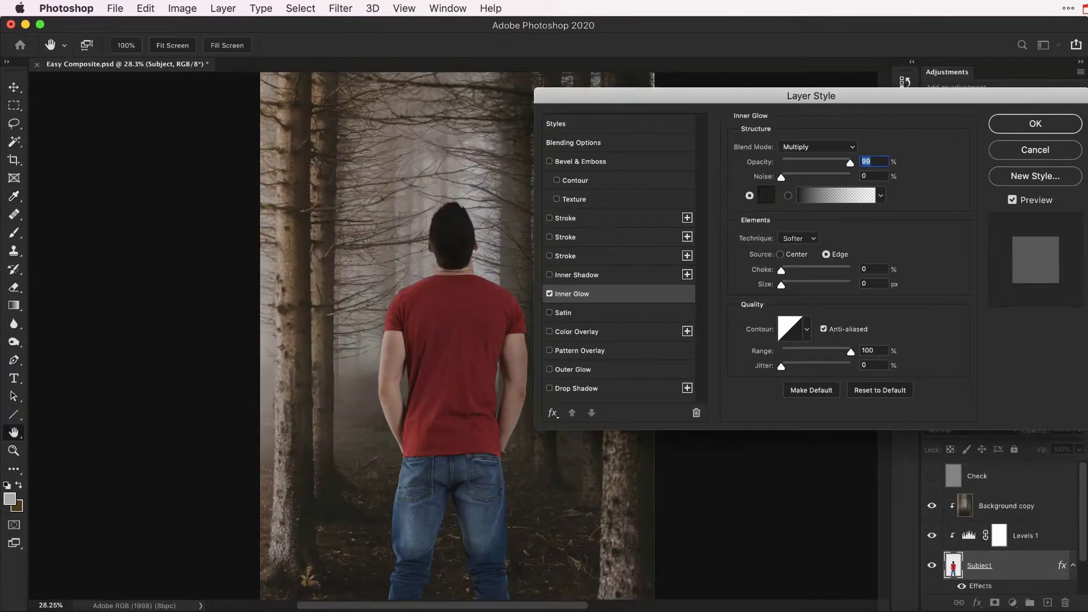
Step: Set the Inner Glow size to 21 px and opacity to 59%, then apply it
{"action": "type", "text": "38"}
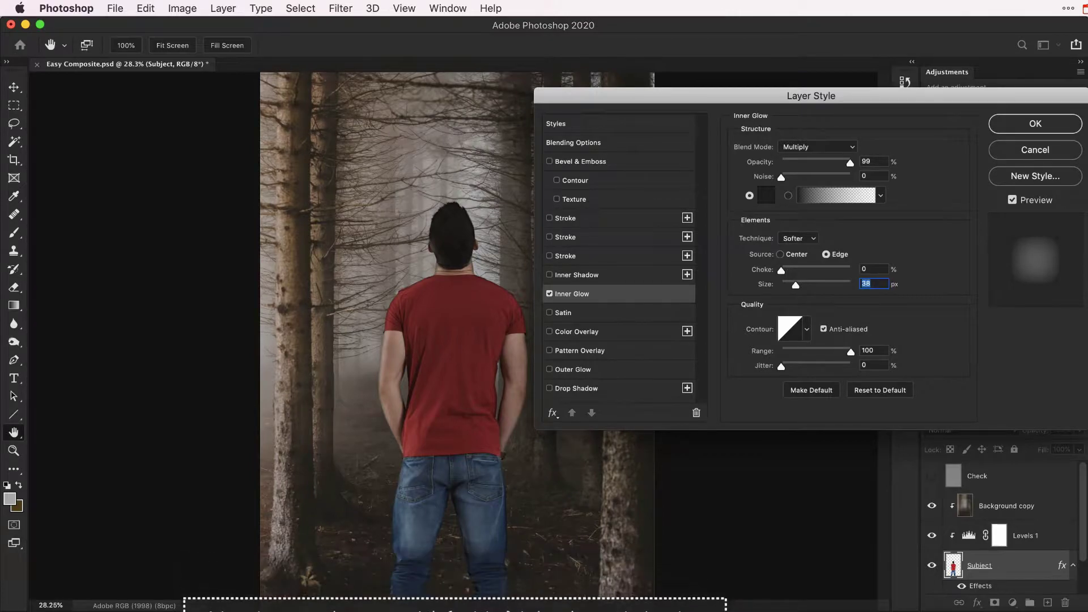
{"action": "key", "text": "shift+Down"}
{"action": "key", "text": "shift+Down"}
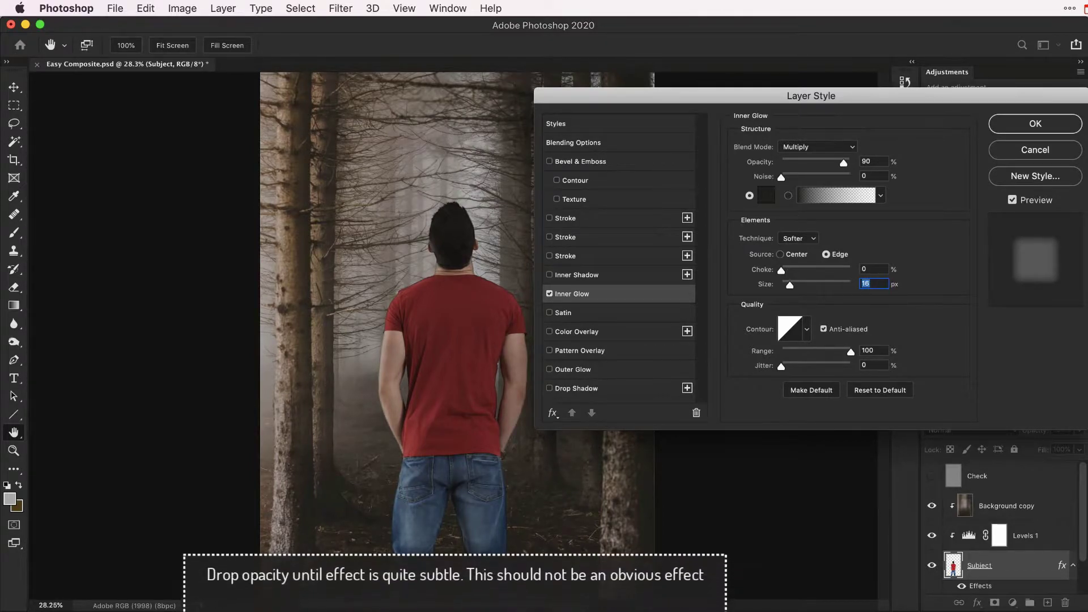
{"action": "key", "text": "shift+Tab"}
{"action": "key", "text": "shift+Tab"}
{"action": "key", "text": "shift+Tab"}
{"action": "key", "text": "Up"}
{"action": "key", "text": "Tab"}
{"action": "key", "text": "Tab"}
{"action": "key", "text": "Tab"}
{"action": "type", "text": "32"}
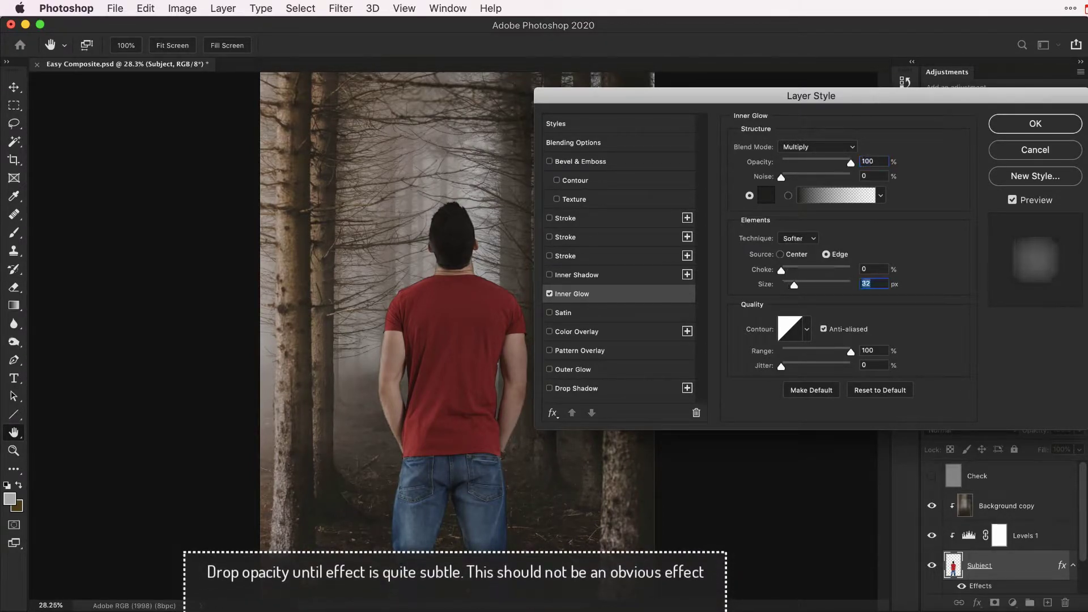
{"action": "key", "text": "shift+Tab"}
{"action": "key", "text": "shift+Tab"}
{"action": "key", "text": "shift+Tab"}
{"action": "type", "text": "82"}
{"action": "key", "text": "Tab"}
{"action": "key", "text": "Tab"}
{"action": "key", "text": "Tab"}
{"action": "type", "text": "21"}
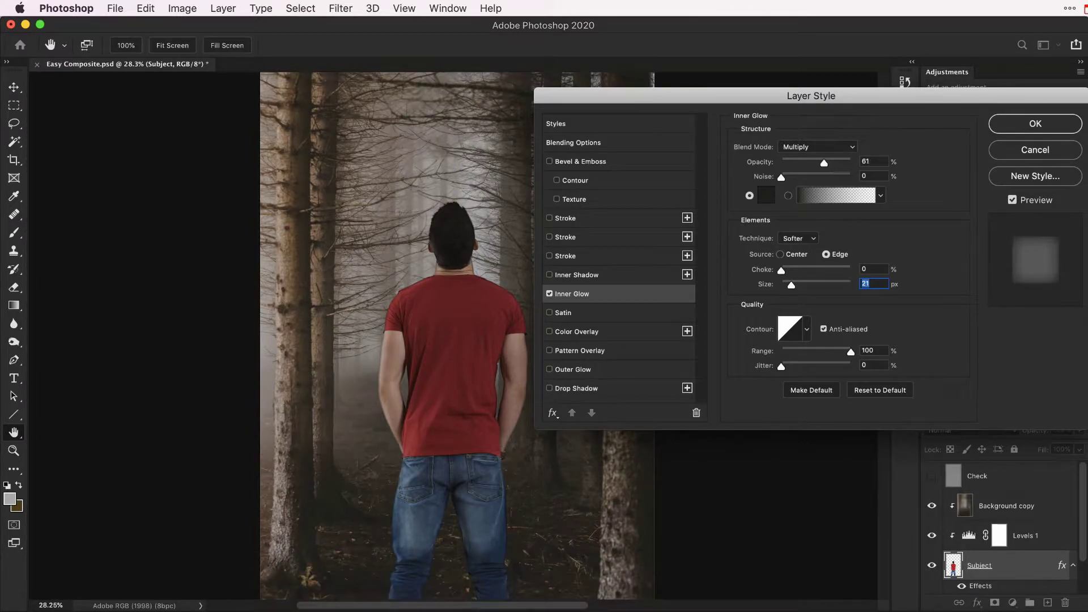
{"action": "key", "text": "shift+Tab"}
{"action": "key", "text": "shift+Tab"}
{"action": "key", "text": "shift+Tab"}
{"action": "key", "text": "Down"}
{"action": "key", "text": "Down"}
{"action": "key", "text": "Return"}
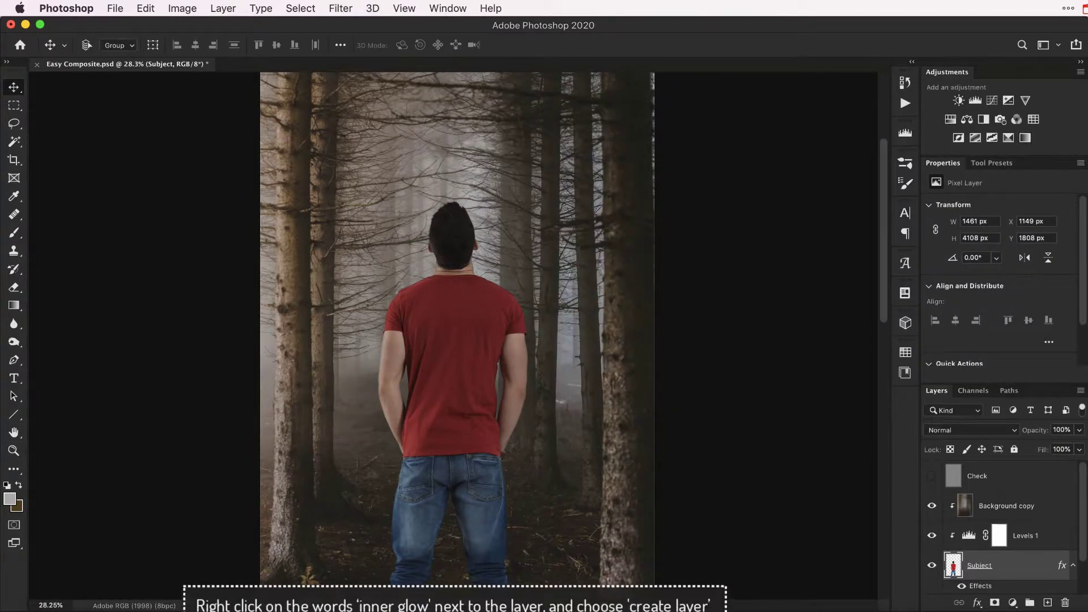
Step: Split the Subject's Inner Glow effect onto its own layer
{"action": "scroll", "coordinate": [1000, 533], "scroll_direction": "down", "scroll_amount": 1}
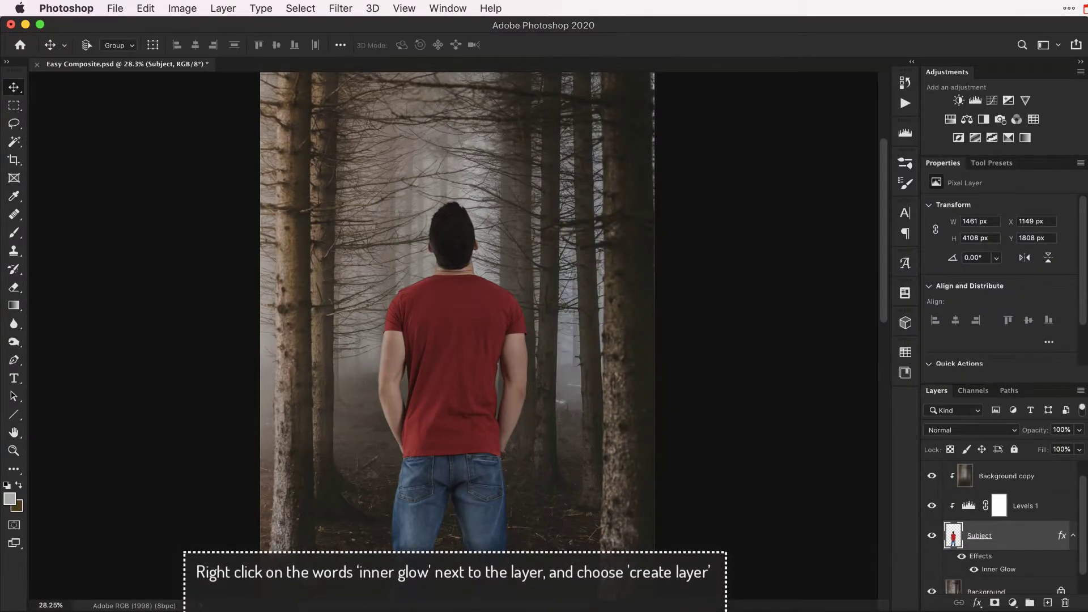
{"action": "right_click", "coordinate": [999, 569]}
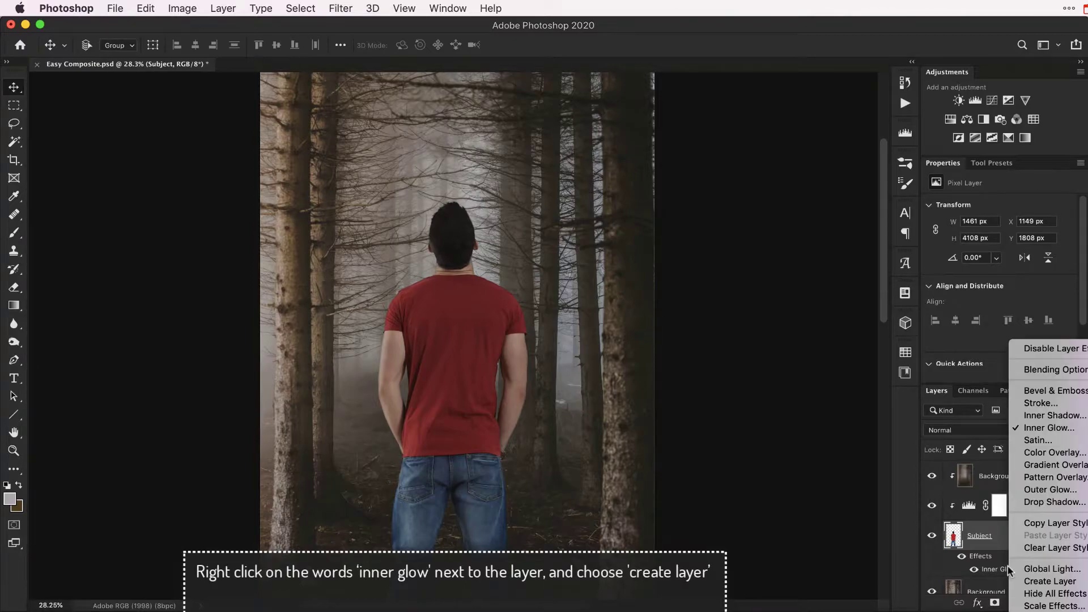
{"action": "left_click", "coordinate": [1030, 583]}
Step: Mask the Inner Glow layer and paint out the glow near the man's shoulder
{"action": "left_click", "coordinate": [982, 545]}
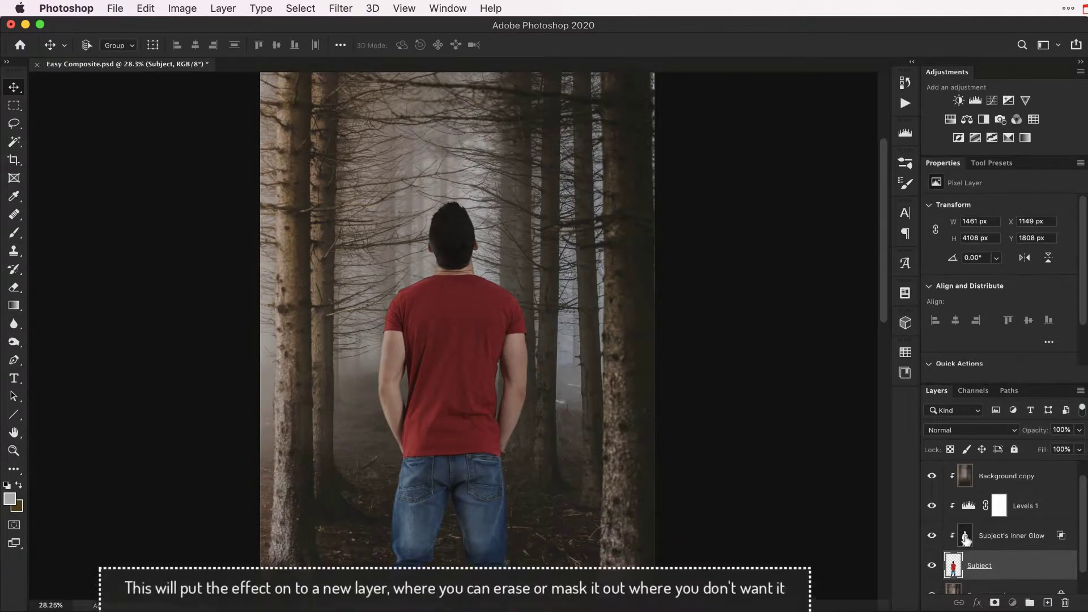
{"action": "left_click", "coordinate": [995, 603]}
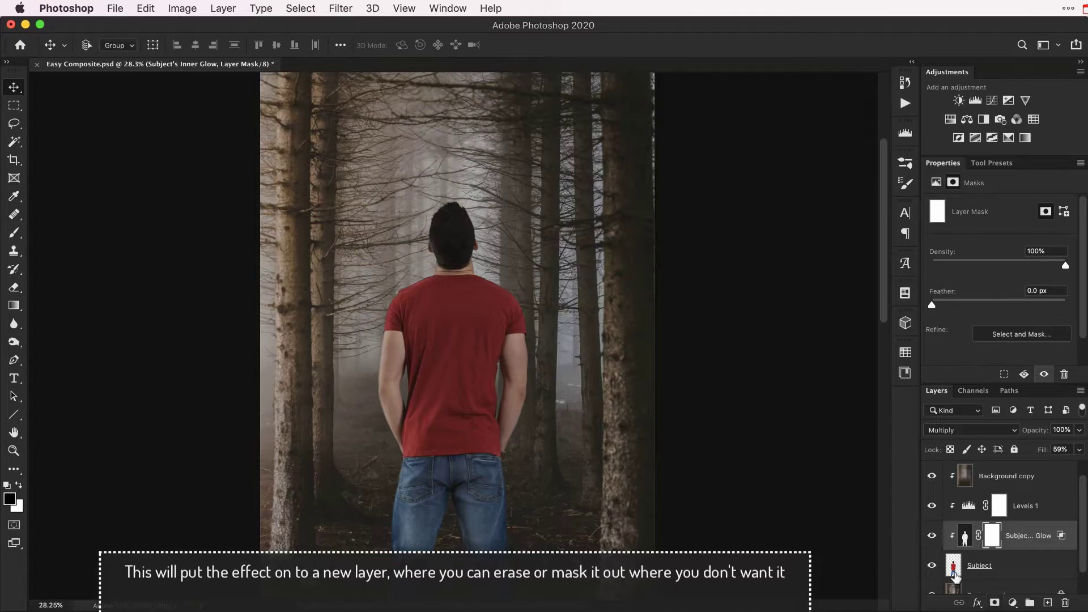
{"action": "key", "text": "b"}
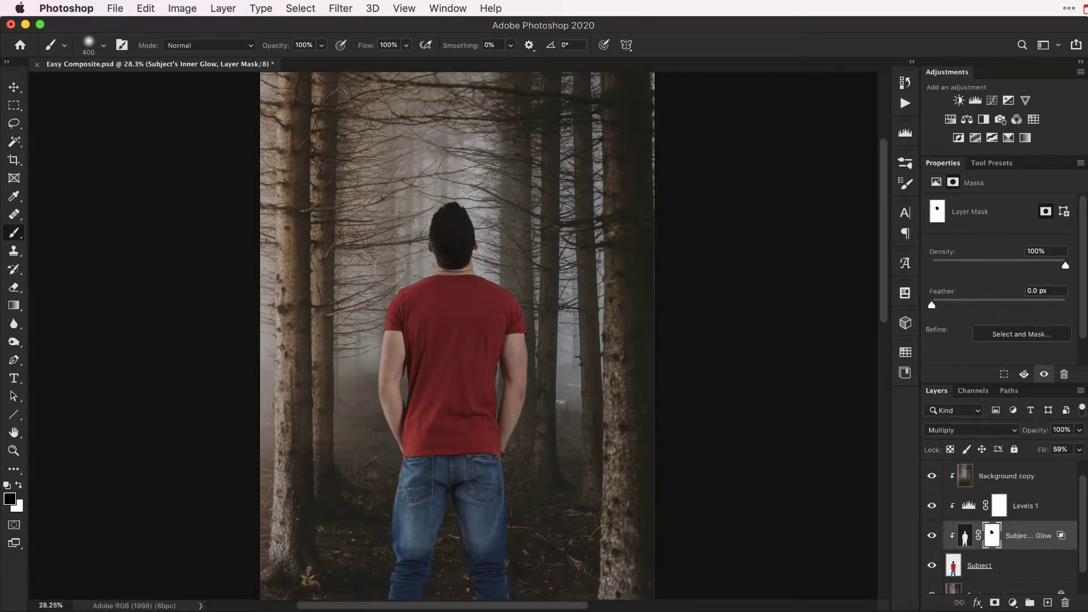
{"action": "left_click_drag", "start_coordinate": [430, 295], "coordinate": [388, 306]}
{"action": "left_click", "coordinate": [932, 537]}
{"action": "left_click", "coordinate": [932, 537]}
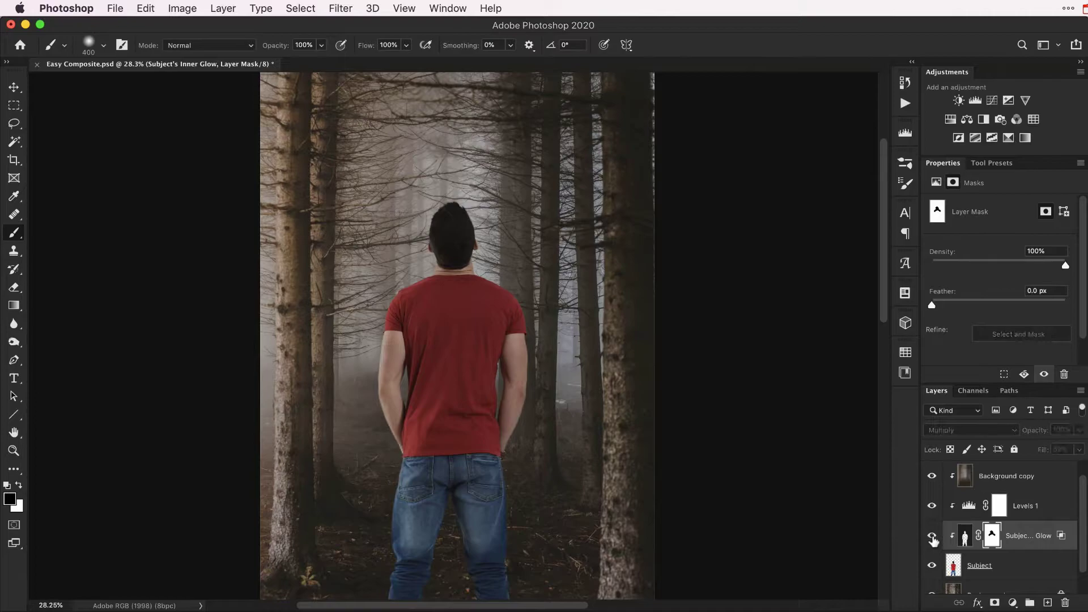
{"action": "left_click", "coordinate": [931, 537]}
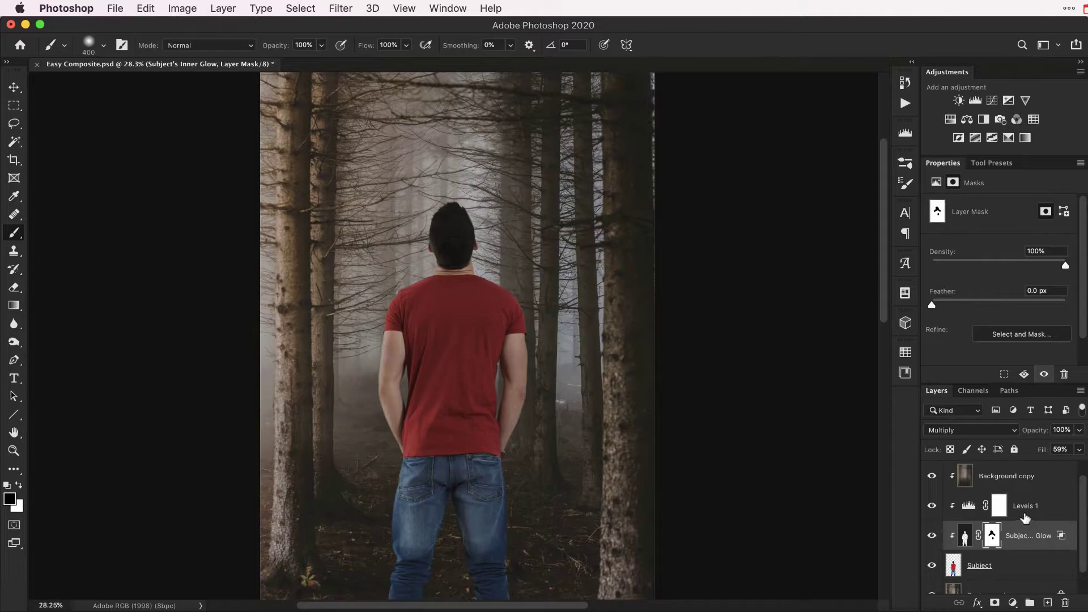
Step: Create a new 1080 × 1080 white document and add a blank Layer 1
{"action": "left_click", "coordinate": [116, 9]}
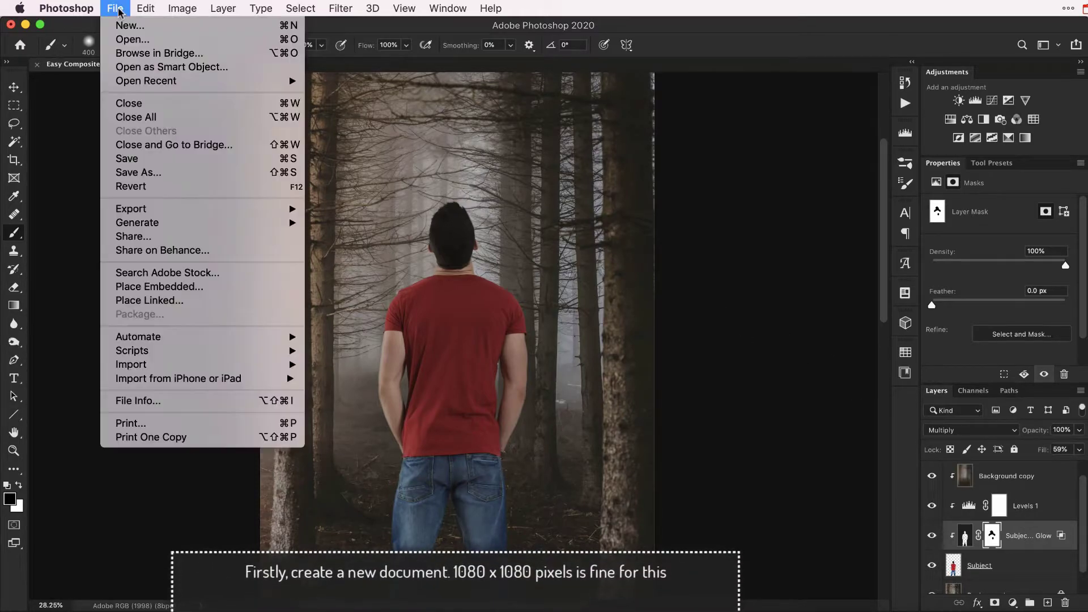
{"action": "left_click", "coordinate": [122, 25]}
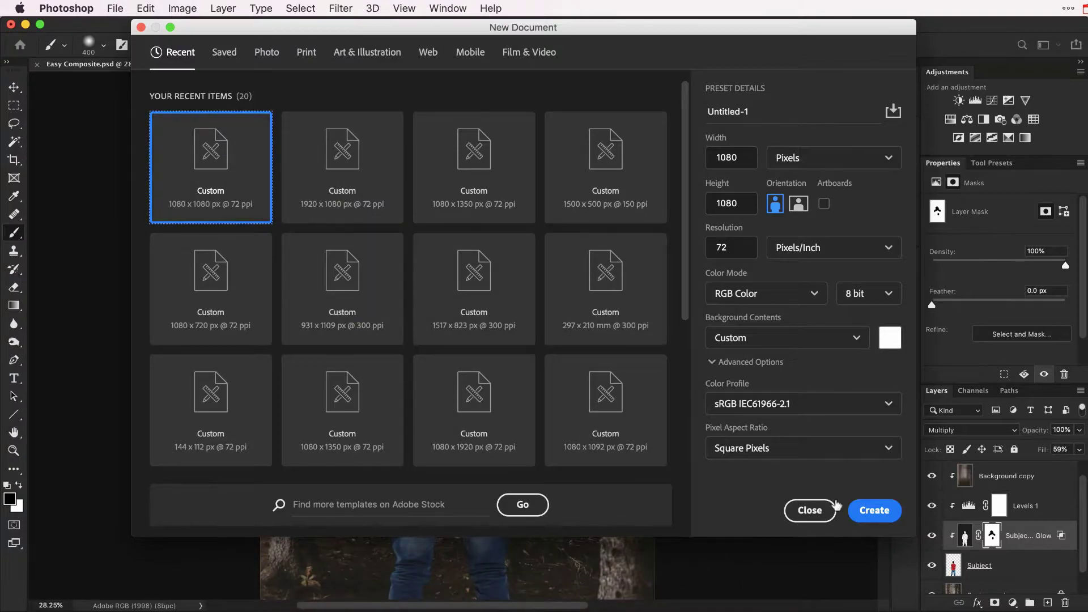
{"action": "left_click", "coordinate": [873, 510]}
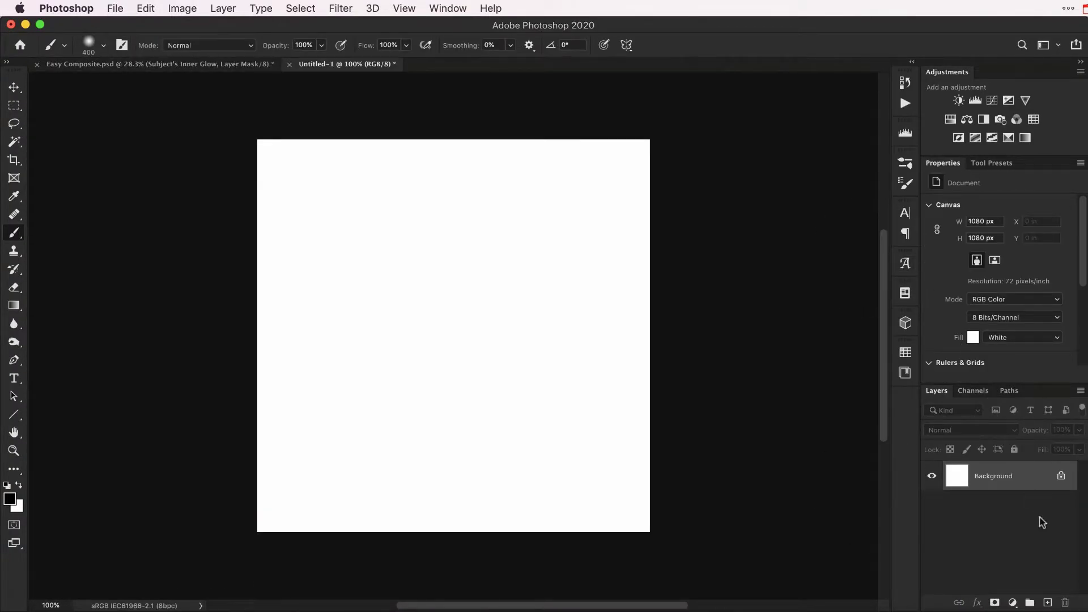
{"action": "left_click", "coordinate": [1048, 603]}
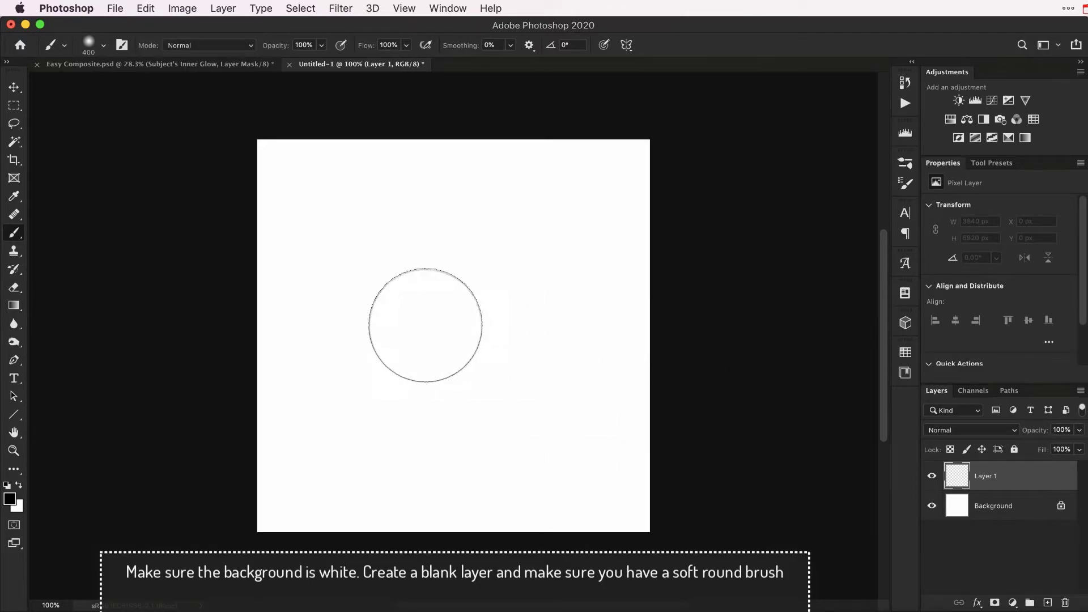
Step: Paint overlapping soft black blobs of varied sizes into a cloud shape on Layer 1
{"action": "left_click_drag", "start_coordinate": [425, 325], "coordinate": [417, 325]}
{"action": "right_click", "coordinate": [425, 324]}
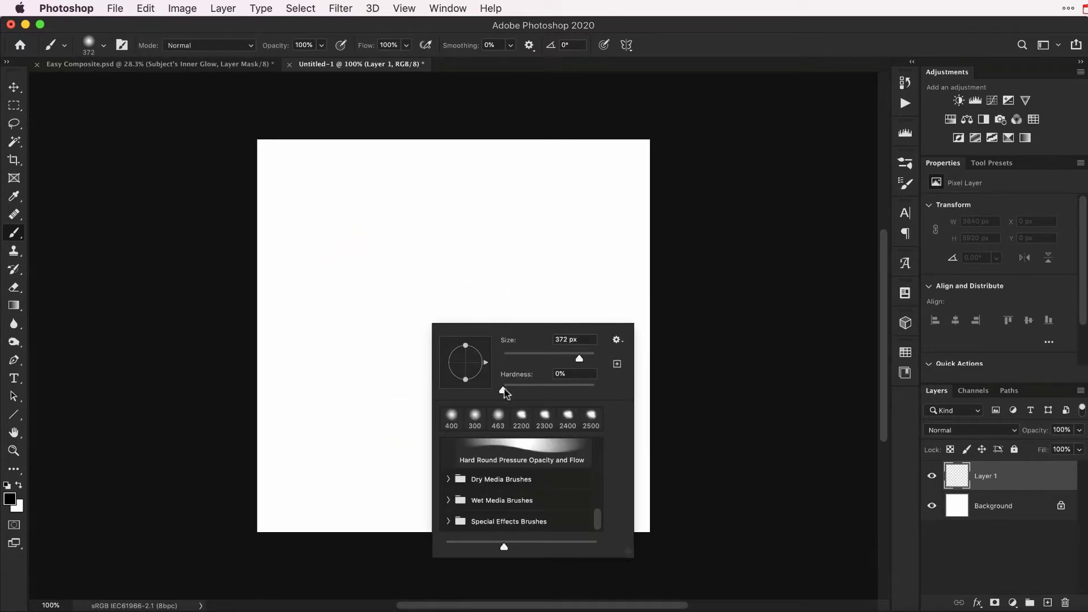
{"action": "left_click_drag", "start_coordinate": [359, 364], "coordinate": [389, 353]}
{"action": "left_click", "coordinate": [370, 380]}
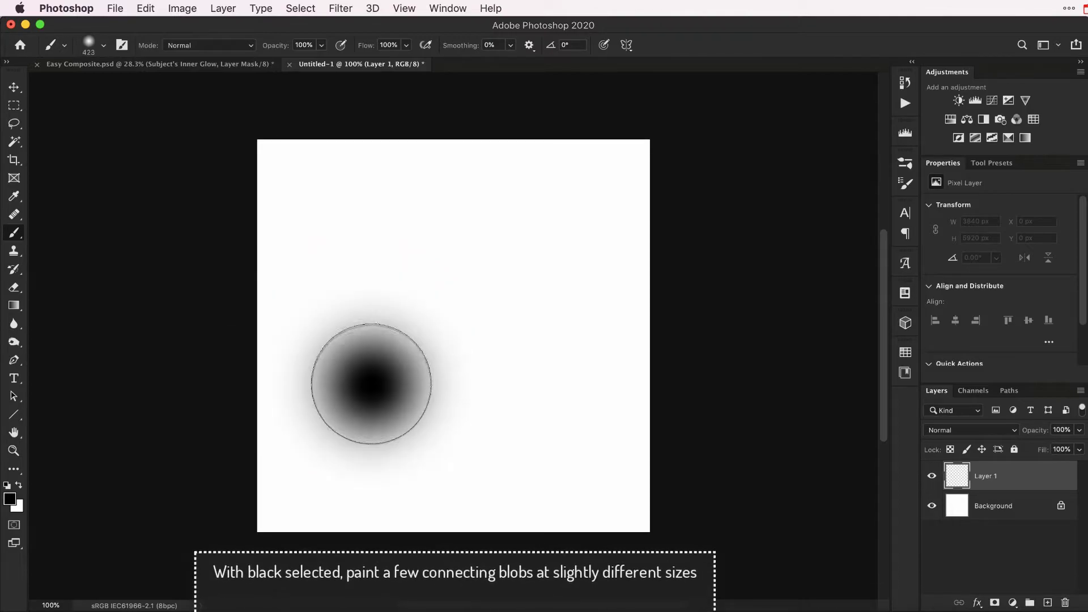
{"action": "left_click_drag", "start_coordinate": [437, 376], "coordinate": [481, 362]}
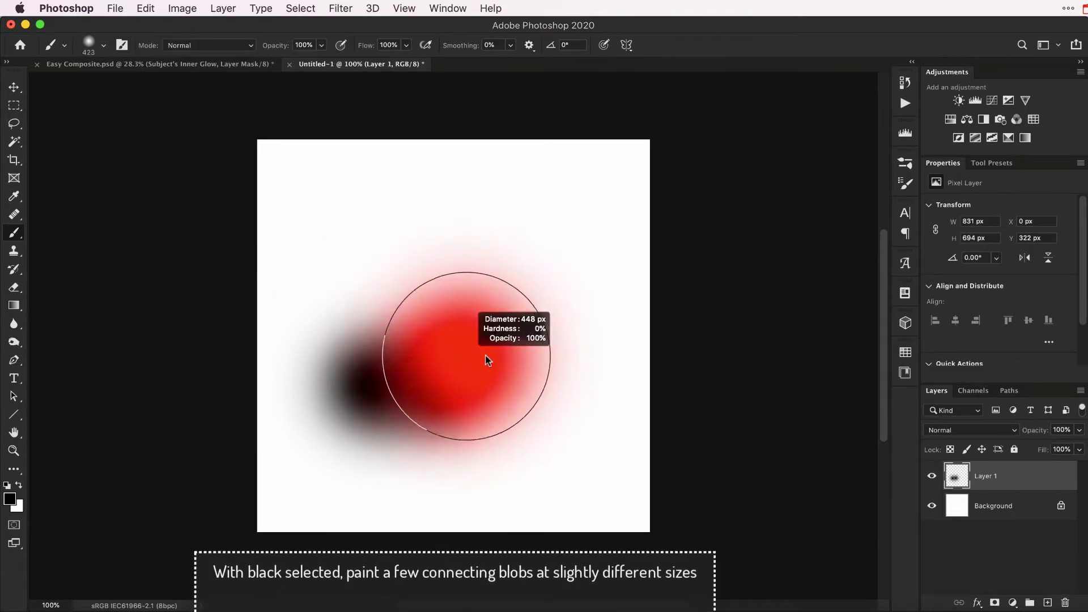
{"action": "left_click", "coordinate": [502, 340]}
{"action": "left_click", "coordinate": [425, 335]}
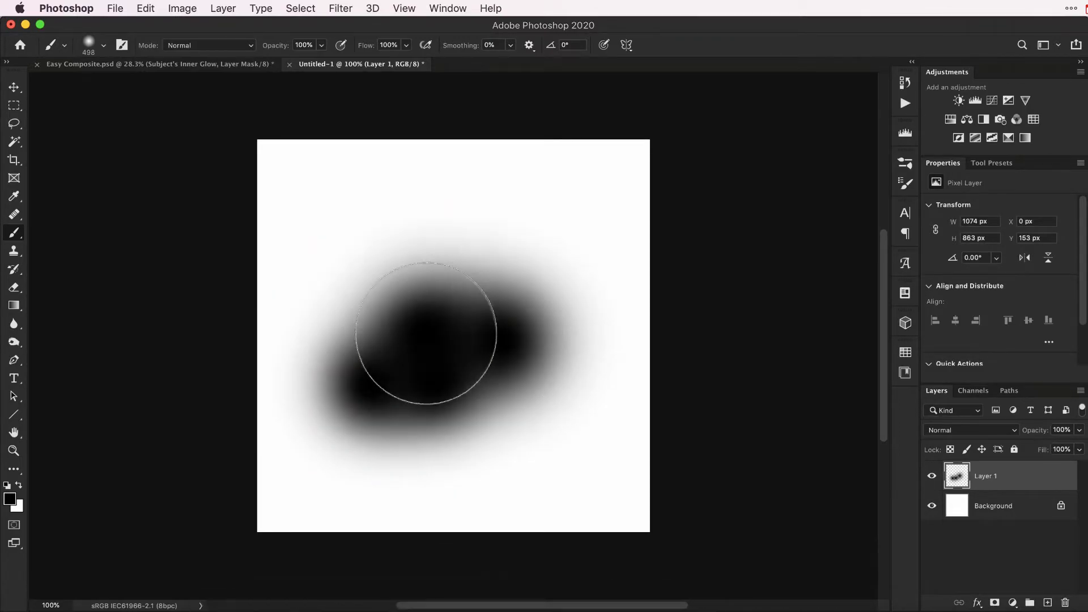
{"action": "left_click_drag", "start_coordinate": [444, 345], "coordinate": [403, 359]}
{"action": "left_click_drag", "start_coordinate": [489, 378], "coordinate": [469, 364]}
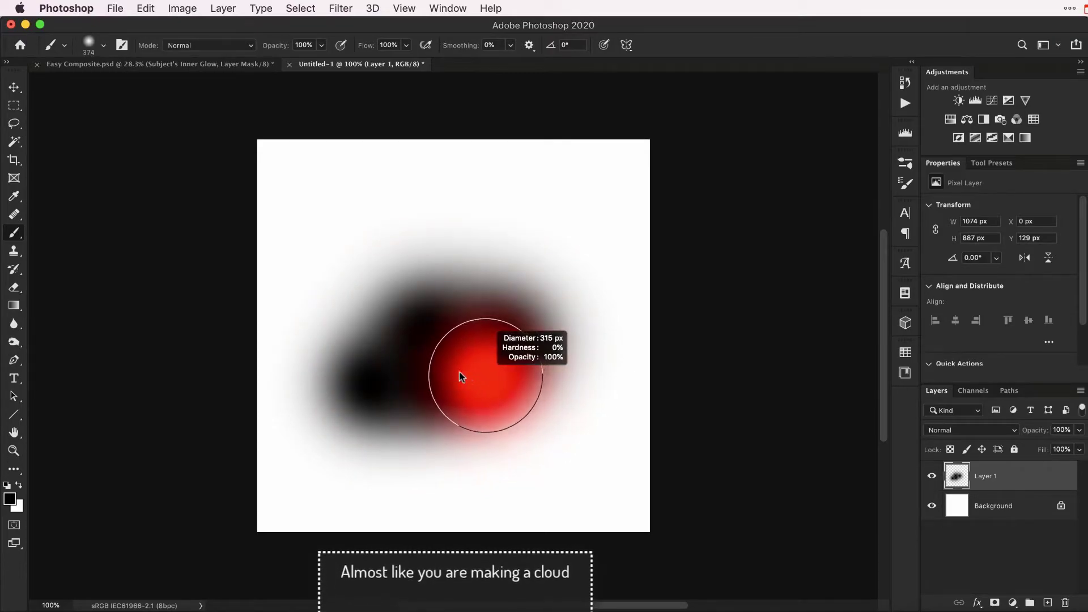
{"action": "left_click", "coordinate": [498, 357]}
{"action": "left_click_drag", "start_coordinate": [542, 352], "coordinate": [526, 406]}
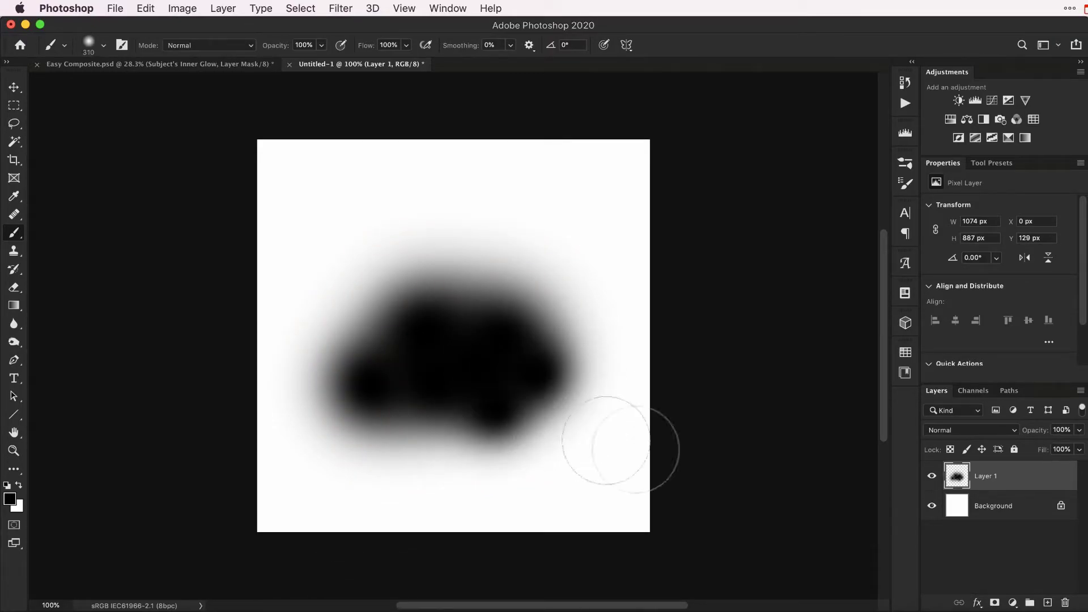
Step: Switch to white with a slightly smaller brush at 10% opacity
{"action": "key", "text": "x"}
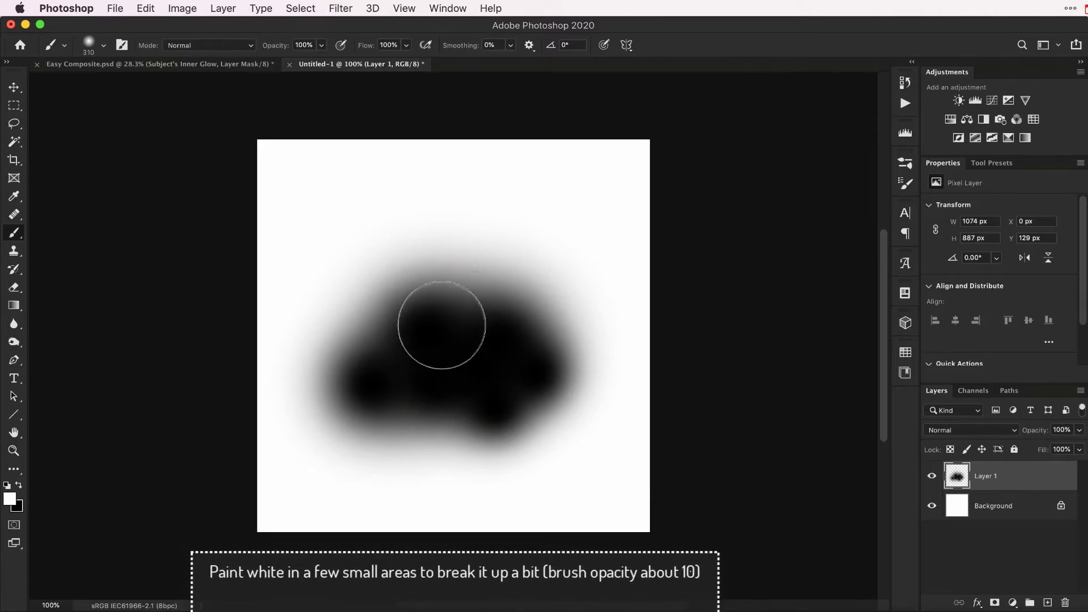
{"action": "mouse_move", "coordinate": [440, 317]}
{"action": "left_mouse_down"}
{"action": "mouse_move", "coordinate": [424, 325]}
{"action": "mouse_move", "coordinate": [428, 340]}
{"action": "mouse_move", "coordinate": [461, 348]}
{"action": "mouse_move", "coordinate": [491, 382]}
{"action": "mouse_move", "coordinate": [498, 357]}
{"action": "left_mouse_up"}
{"action": "key", "text": "1"}
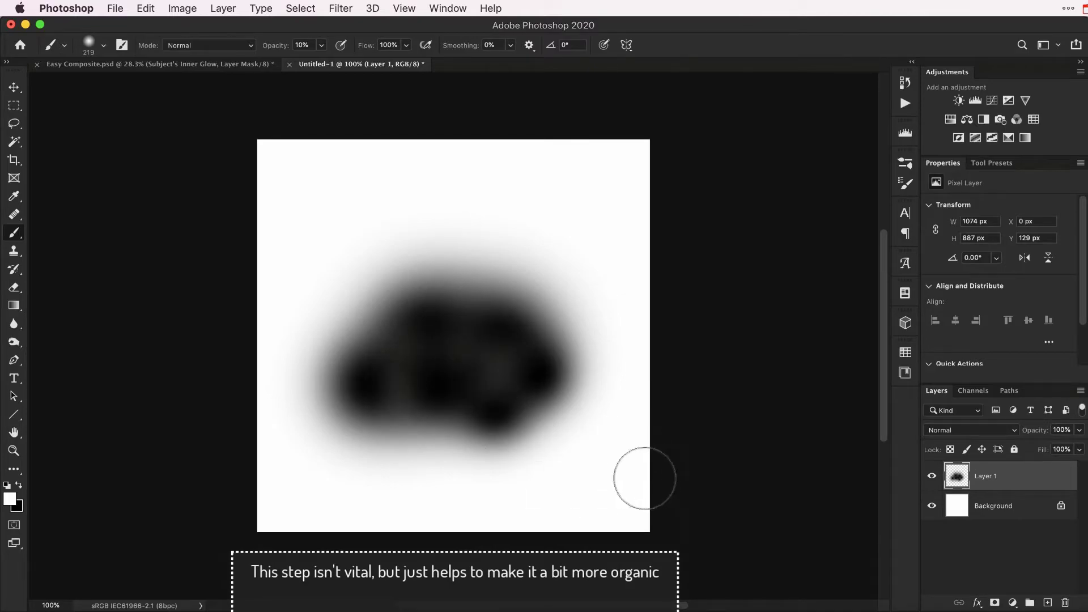
Step: Soften the black cloud with a Gaussian Blur of about 38–39 px radius
{"action": "left_click", "coordinate": [339, 8]}
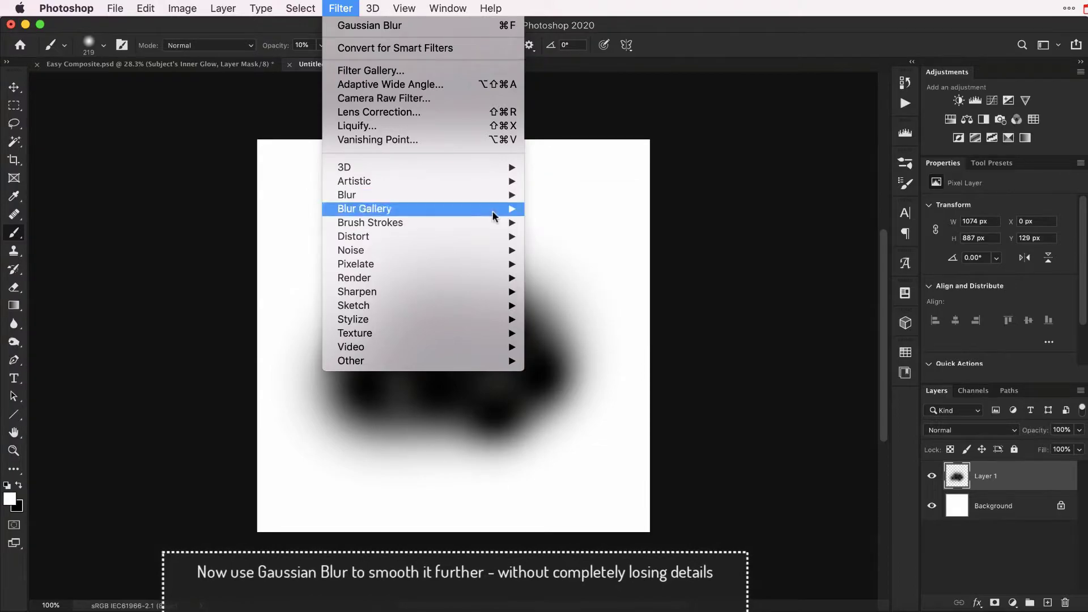
{"action": "mouse_move", "coordinate": [347, 195]}
{"action": "left_click", "coordinate": [569, 248]}
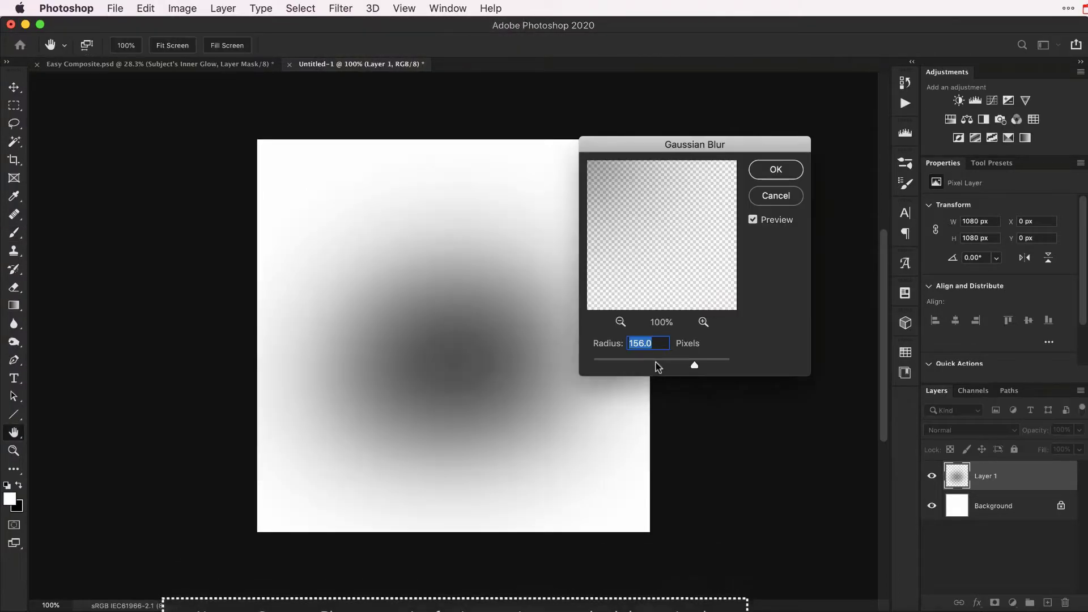
{"action": "left_click_drag", "start_coordinate": [656, 363], "coordinate": [662, 363]}
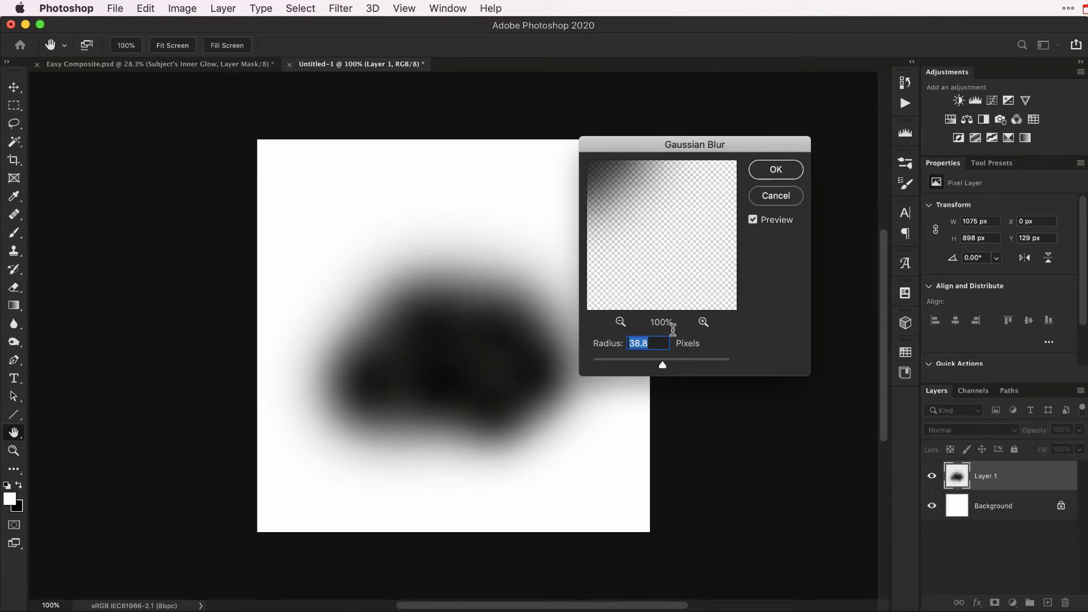
{"action": "left_click", "coordinate": [777, 170]}
{"action": "key", "text": "b"}
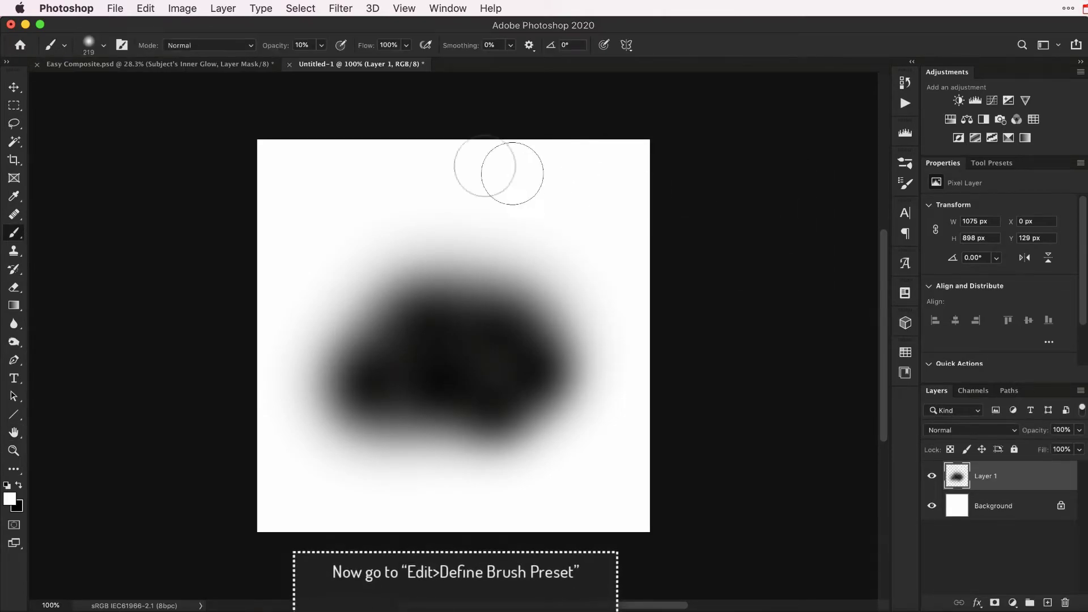
Step: Save the cloud as a brush preset named 'Fog-temp' and clear Layer 1
{"action": "left_click", "coordinate": [145, 9]}
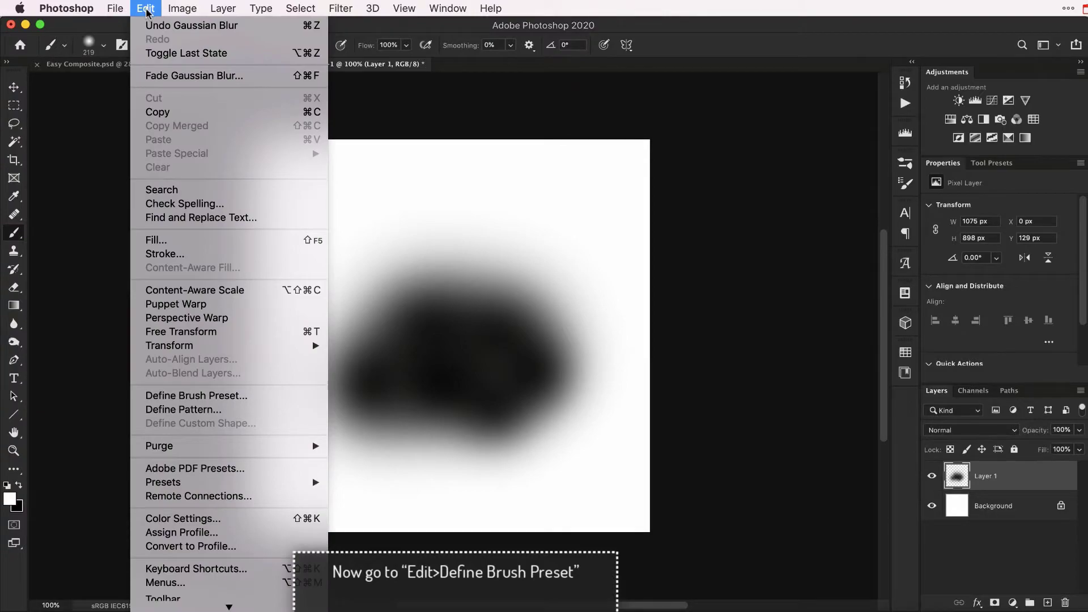
{"action": "left_click", "coordinate": [156, 395]}
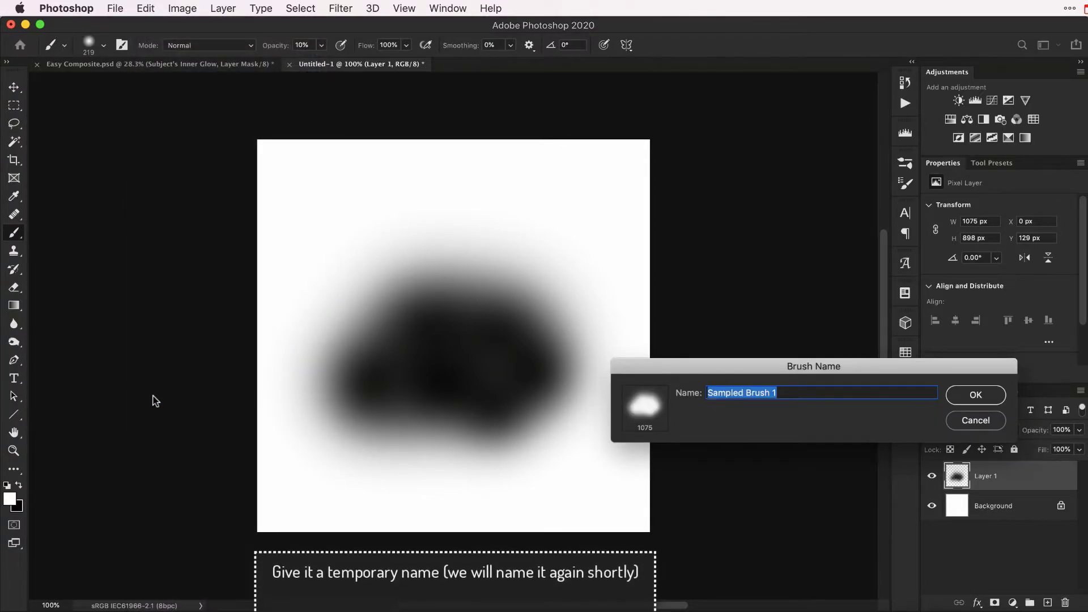
{"action": "type", "text": "F"}
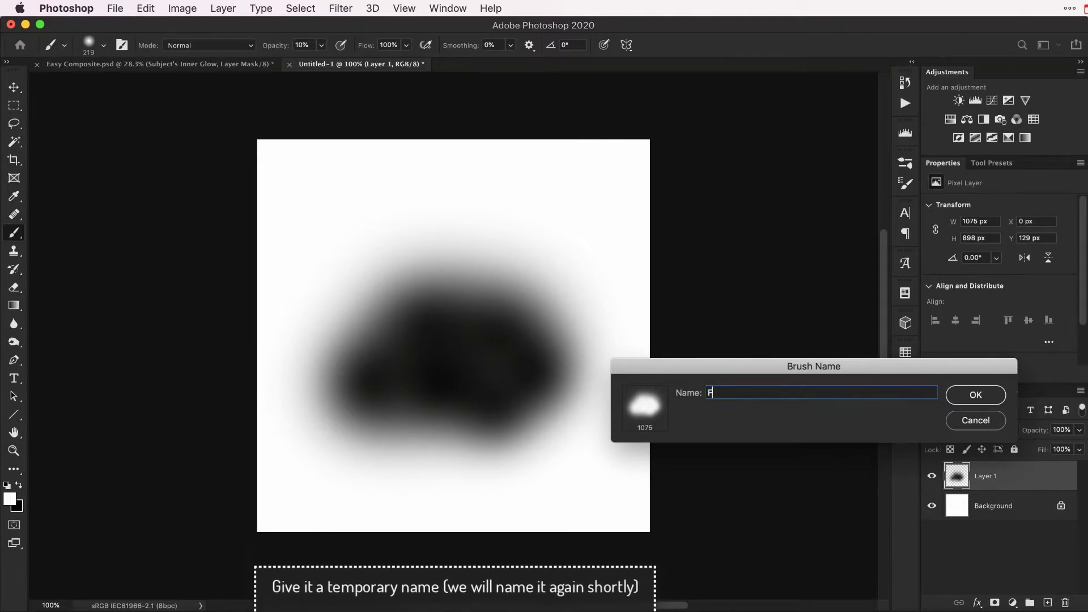
{"action": "type", "text": "og-temp"}
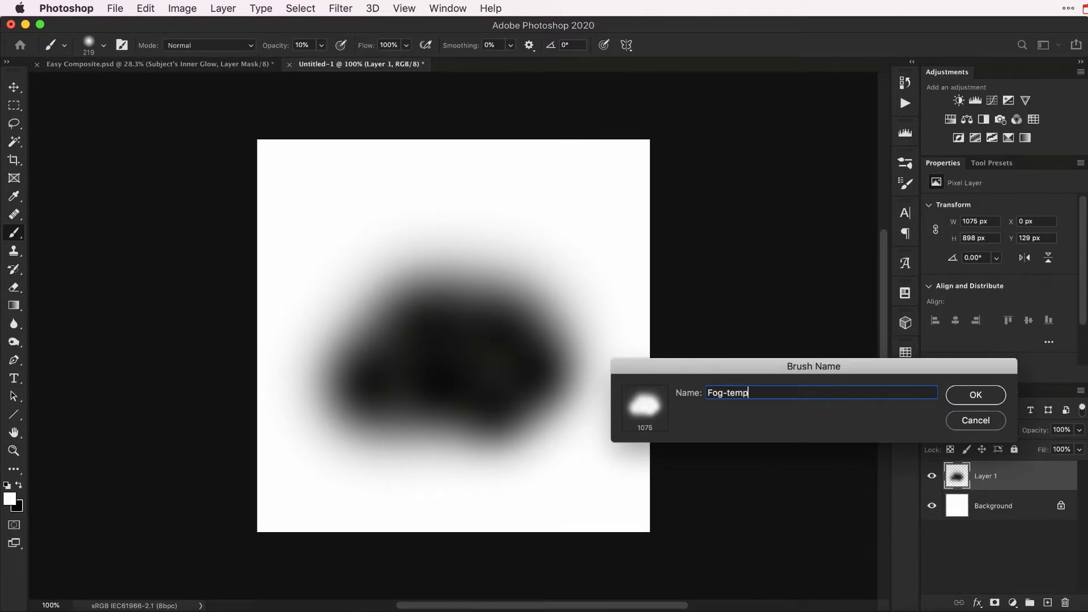
{"action": "key", "text": "Return"}
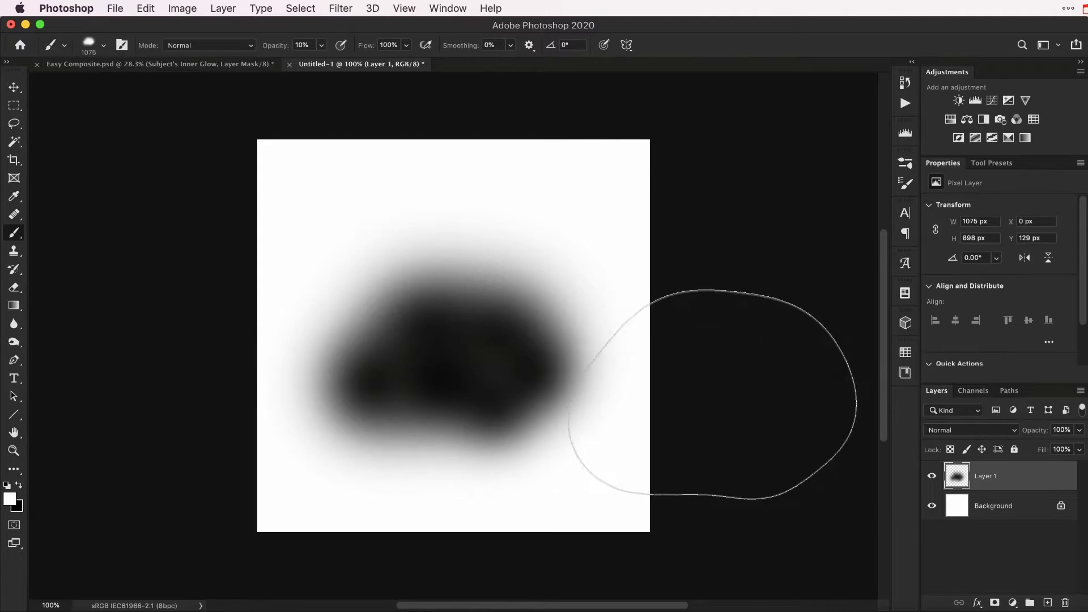
{"action": "key", "text": "Delete"}
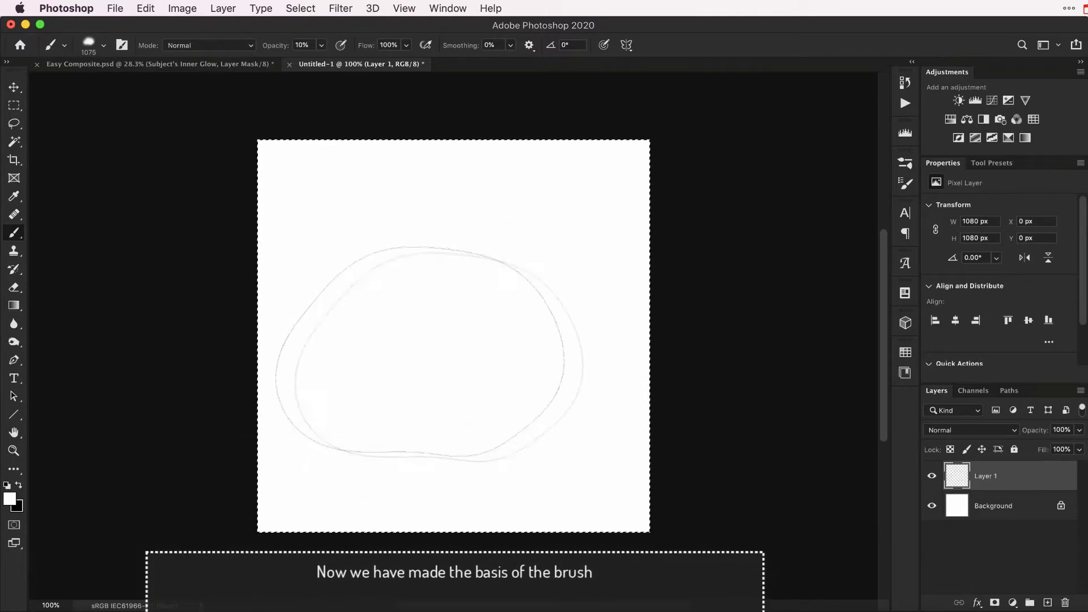
Step: Shrink the Fog-temp brush, paint a black trial stroke at 100% opacity, then delete it
{"action": "left_click_drag", "start_coordinate": [474, 349], "coordinate": [317, 371]}
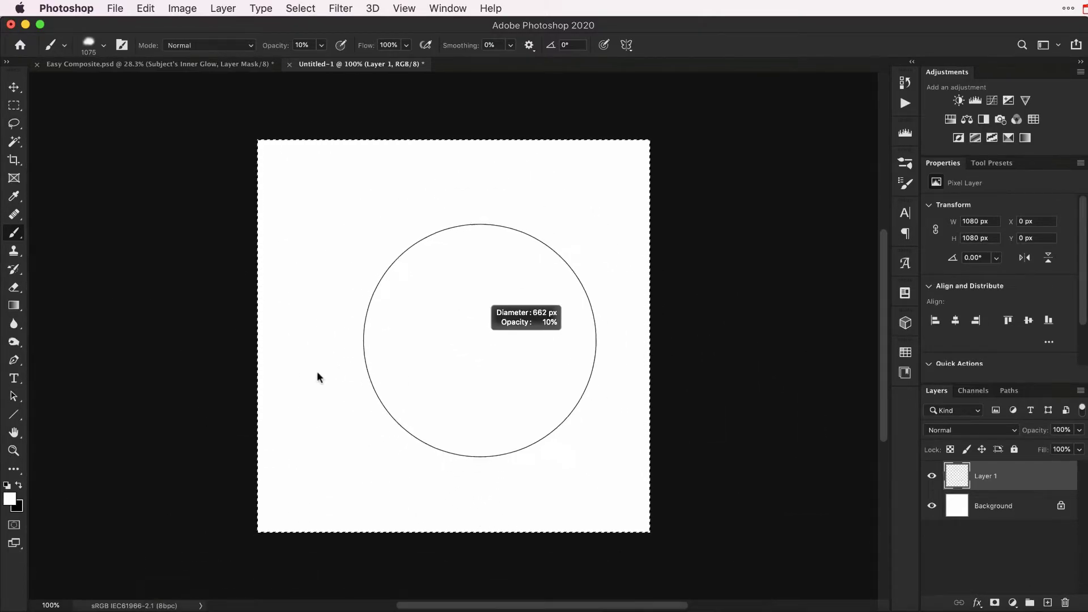
{"action": "key", "text": "x"}
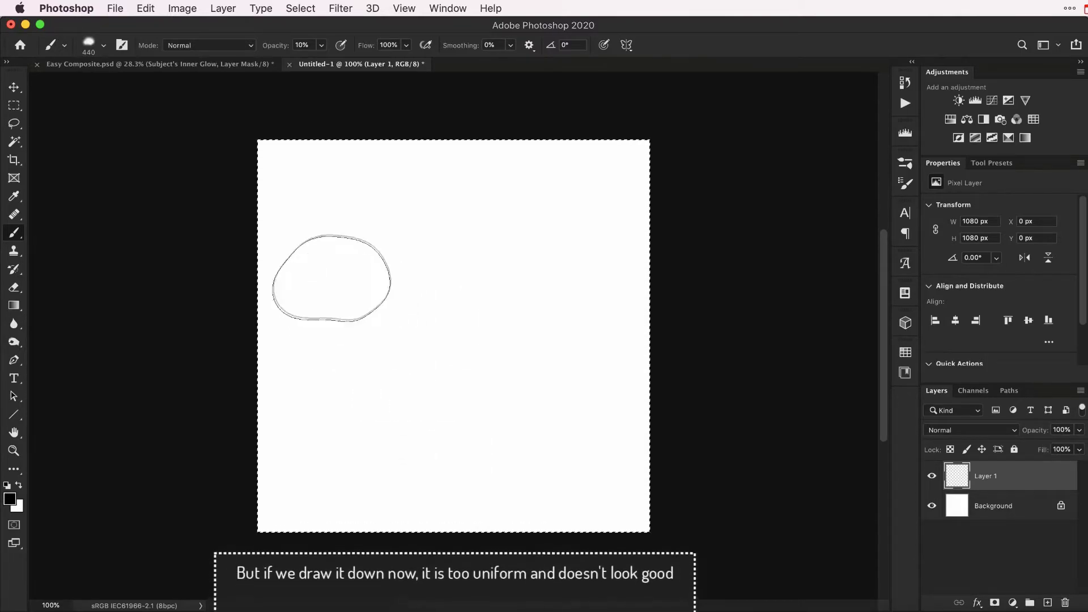
{"action": "mouse_move", "coordinate": [329, 279]}
{"action": "left_mouse_down"}
{"action": "mouse_move", "coordinate": [386, 311]}
{"action": "mouse_move", "coordinate": [371, 310]}
{"action": "mouse_move", "coordinate": [556, 454]}
{"action": "left_mouse_up"}
{"action": "key", "text": "0"}
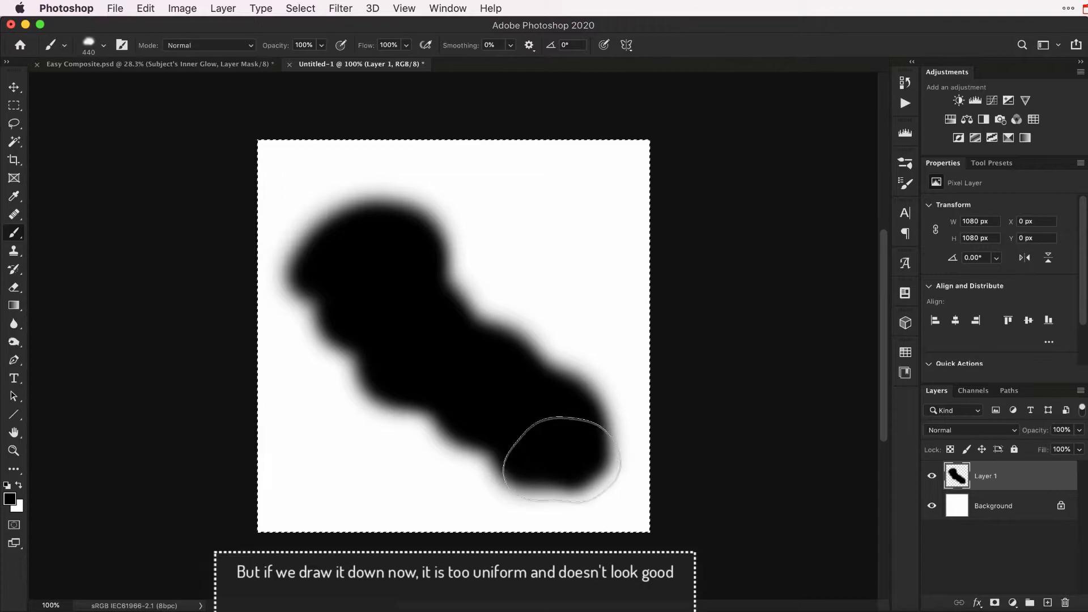
{"action": "key", "text": "Delete"}
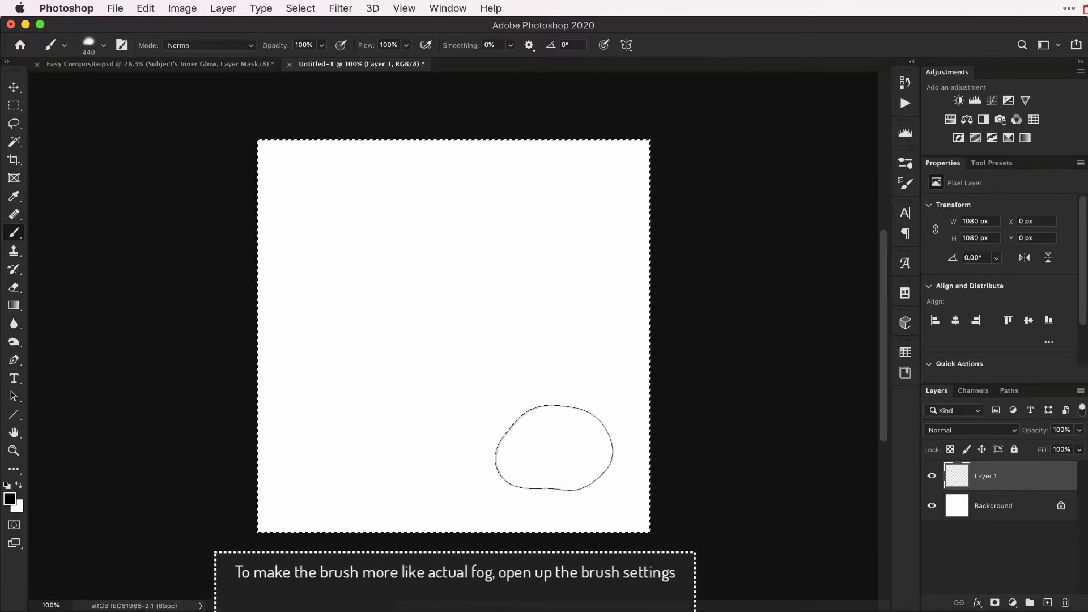
Step: Enable Shape Dynamics with wider spacing, slight size jitter and 100% angle jitter
{"action": "left_click", "coordinate": [905, 182]}
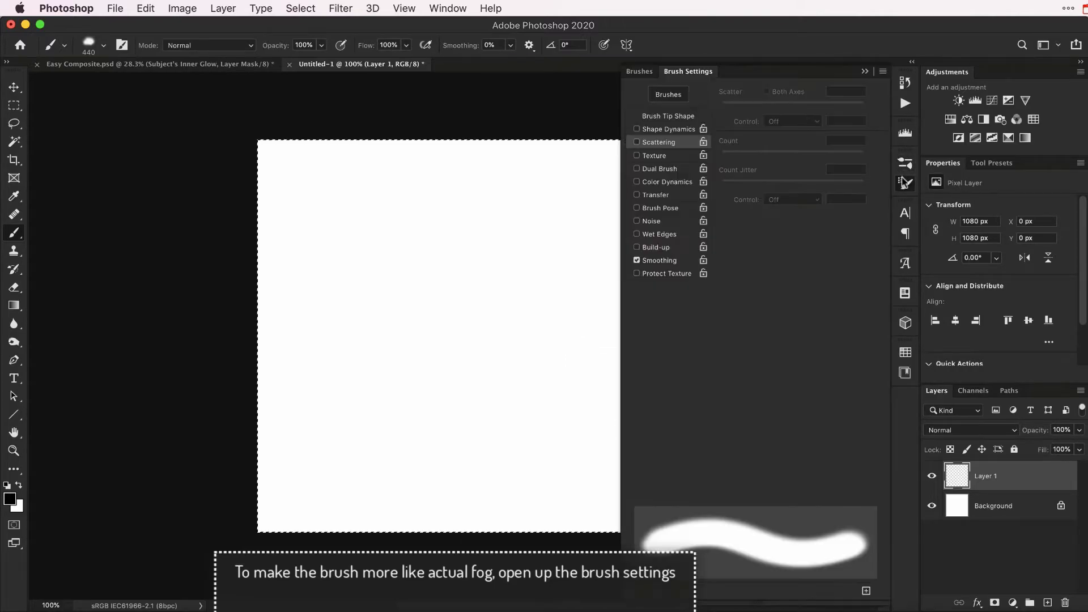
{"action": "left_click", "coordinate": [662, 129]}
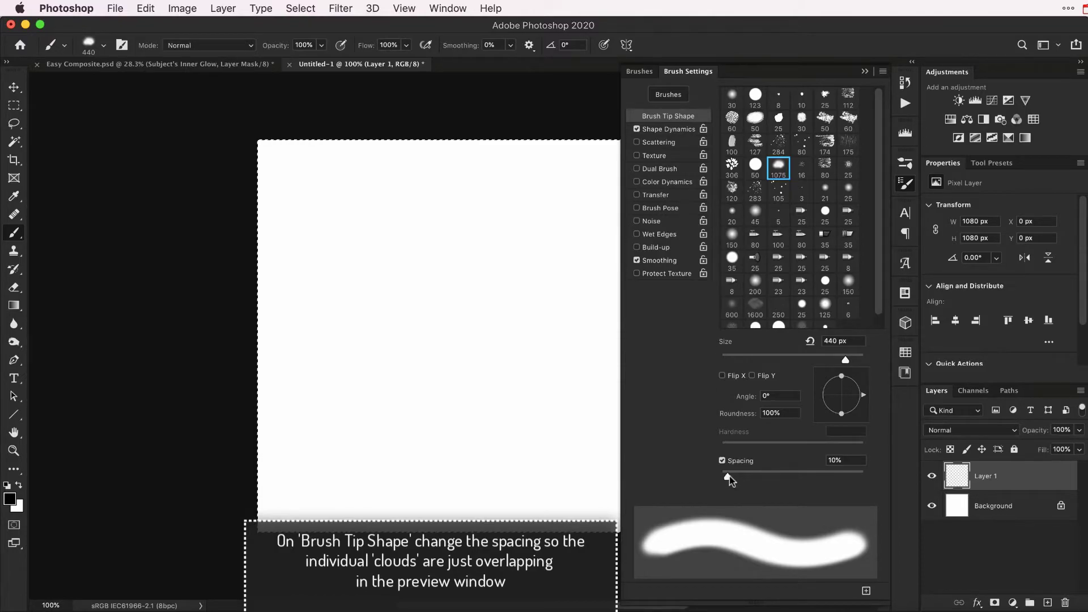
{"action": "left_click_drag", "start_coordinate": [728, 476], "coordinate": [764, 481]}
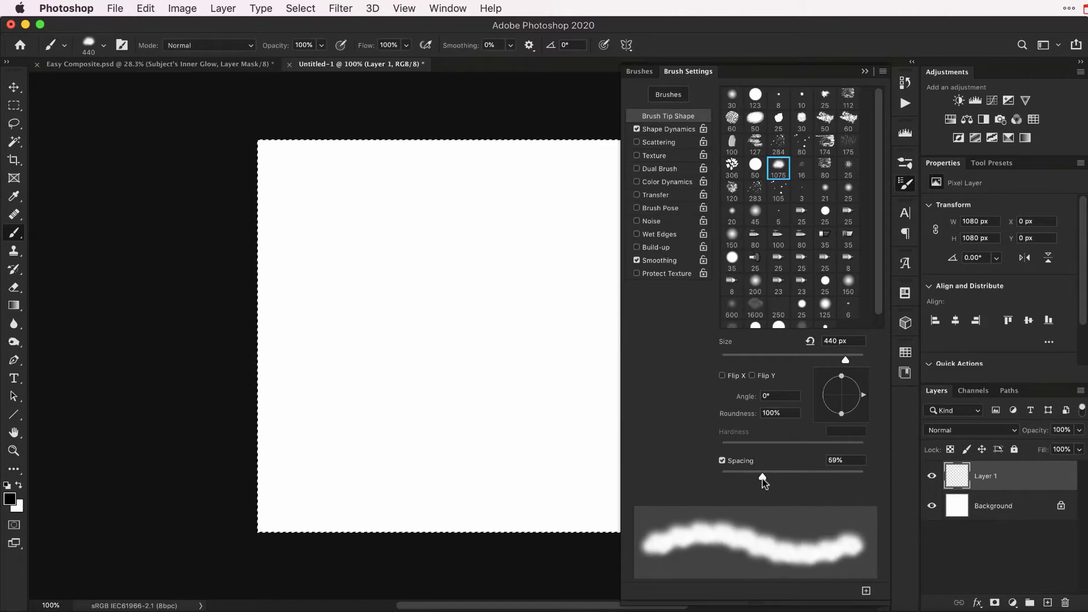
{"action": "left_click", "coordinate": [685, 131]}
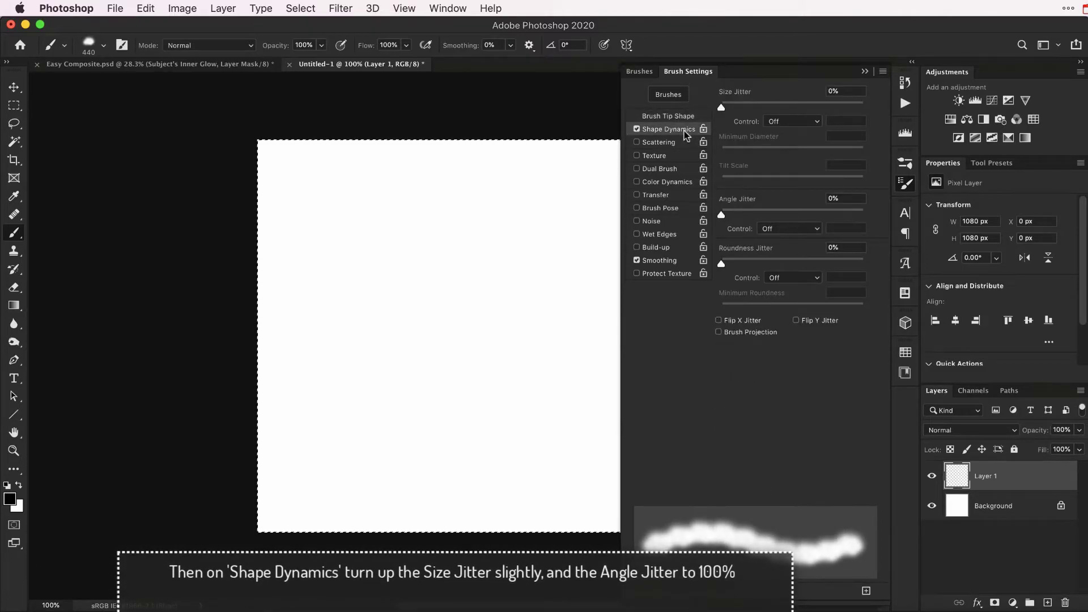
{"action": "left_click_drag", "start_coordinate": [721, 107], "coordinate": [748, 109]}
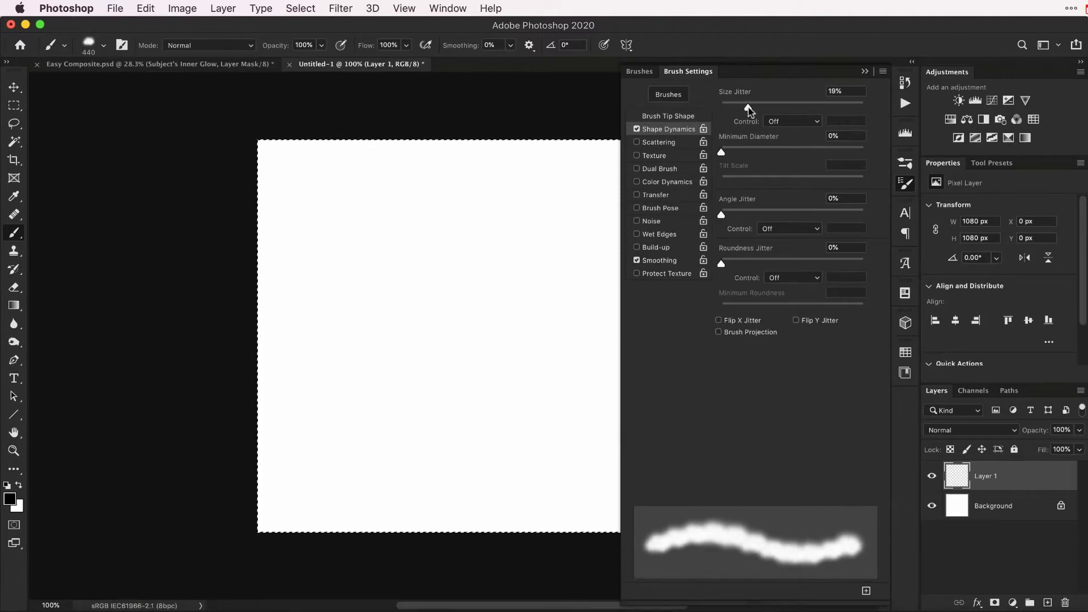
{"action": "left_click_drag", "start_coordinate": [732, 214], "coordinate": [887, 232]}
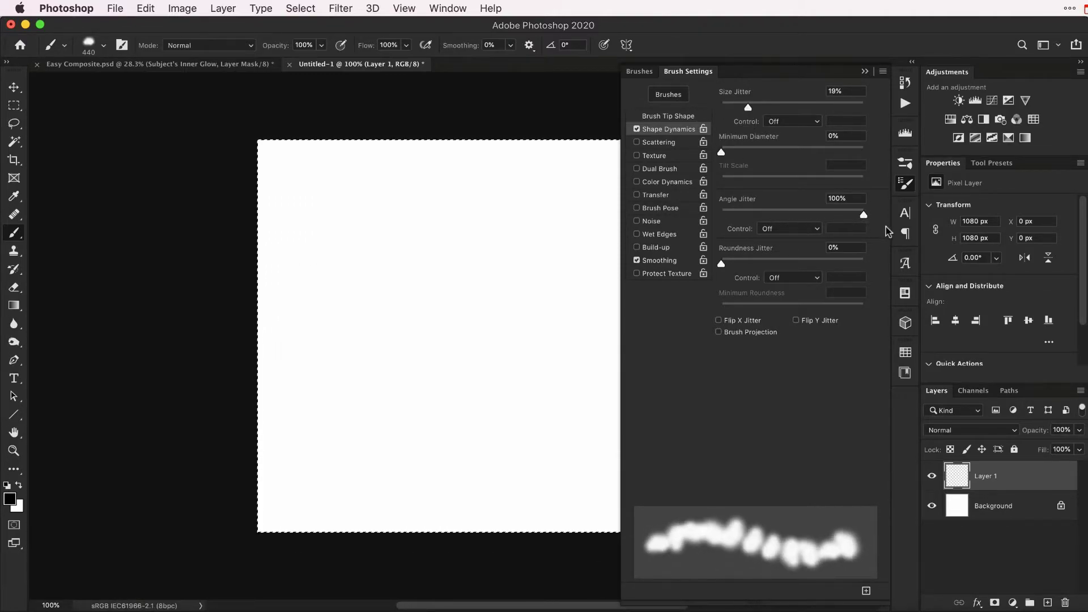
Step: Enable Scattering on both axes at about 56%, then collapse Brush Settings
{"action": "left_click", "coordinate": [653, 141]}
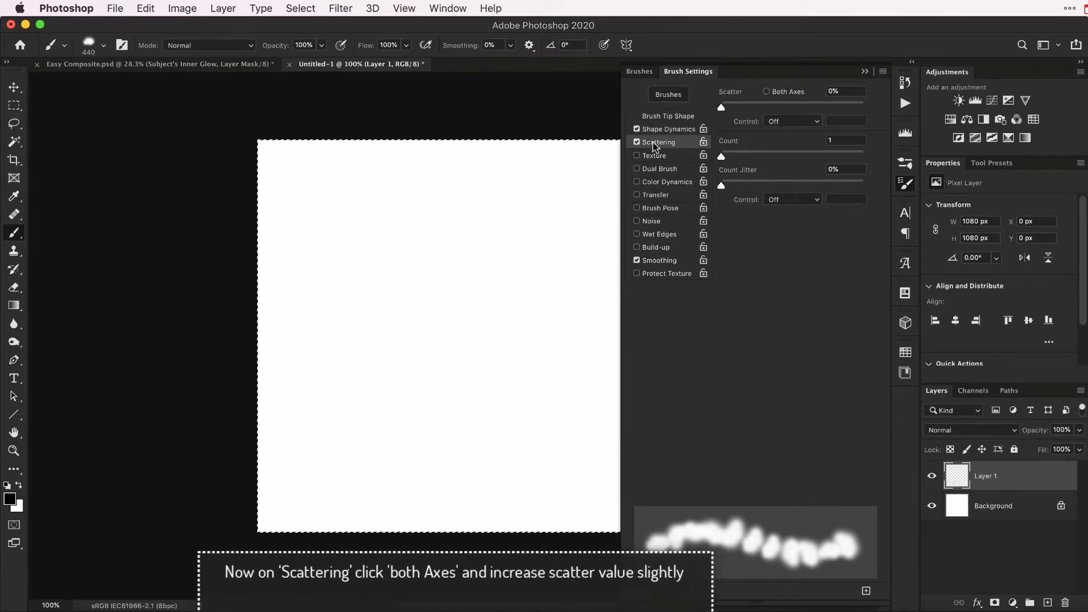
{"action": "left_click", "coordinate": [766, 93]}
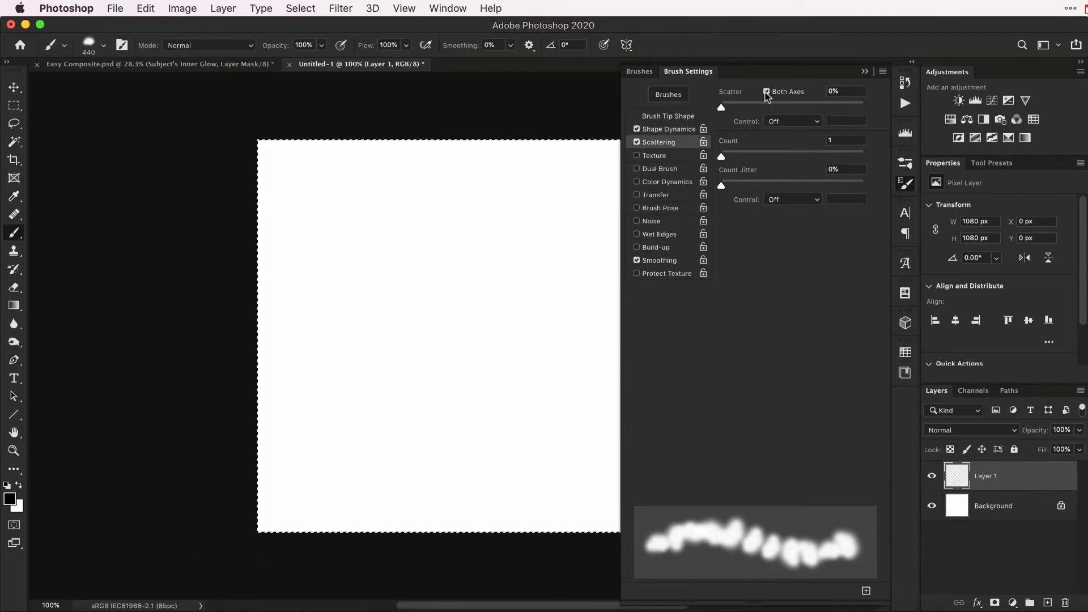
{"action": "left_click_drag", "start_coordinate": [721, 108], "coordinate": [730, 107]}
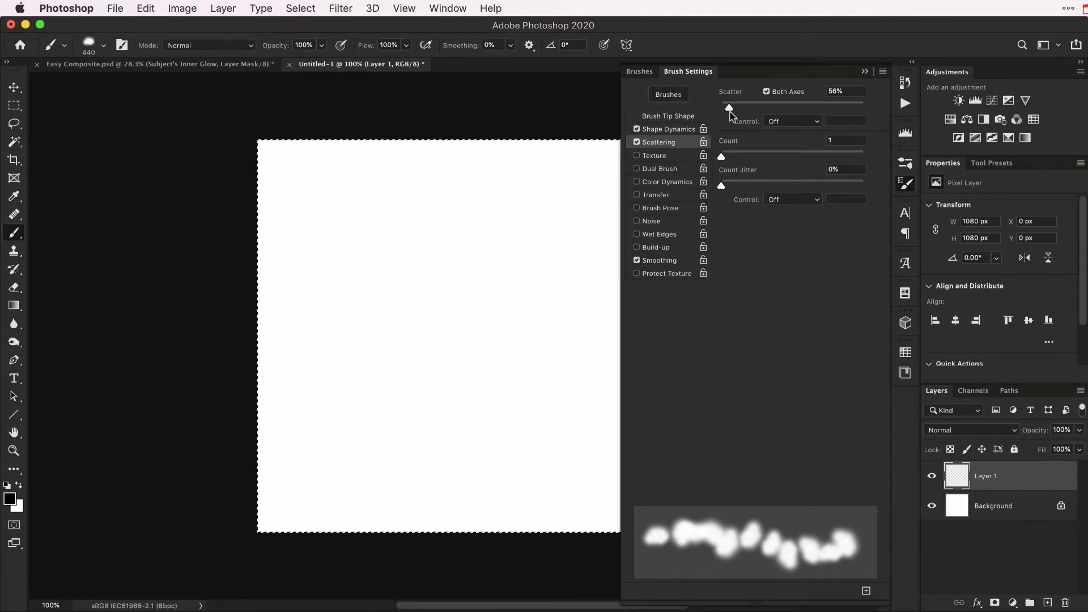
{"action": "left_click", "coordinate": [865, 71]}
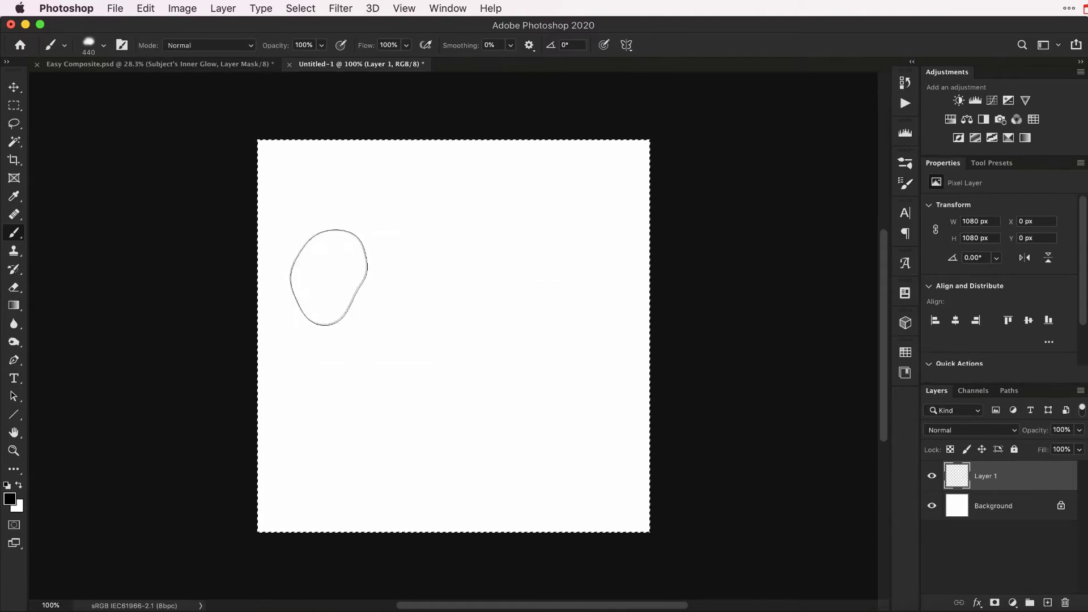
Step: Paint test strokes with the scattered brush, then select all and delete them
{"action": "mouse_move", "coordinate": [329, 278]}
{"action": "left_mouse_down"}
{"action": "mouse_move", "coordinate": [423, 255]}
{"action": "mouse_move", "coordinate": [481, 400]}
{"action": "mouse_move", "coordinate": [376, 352]}
{"action": "mouse_move", "coordinate": [448, 348]}
{"action": "mouse_move", "coordinate": [480, 361]}
{"action": "left_mouse_up"}
{"action": "key", "text": "ctrl+d"}
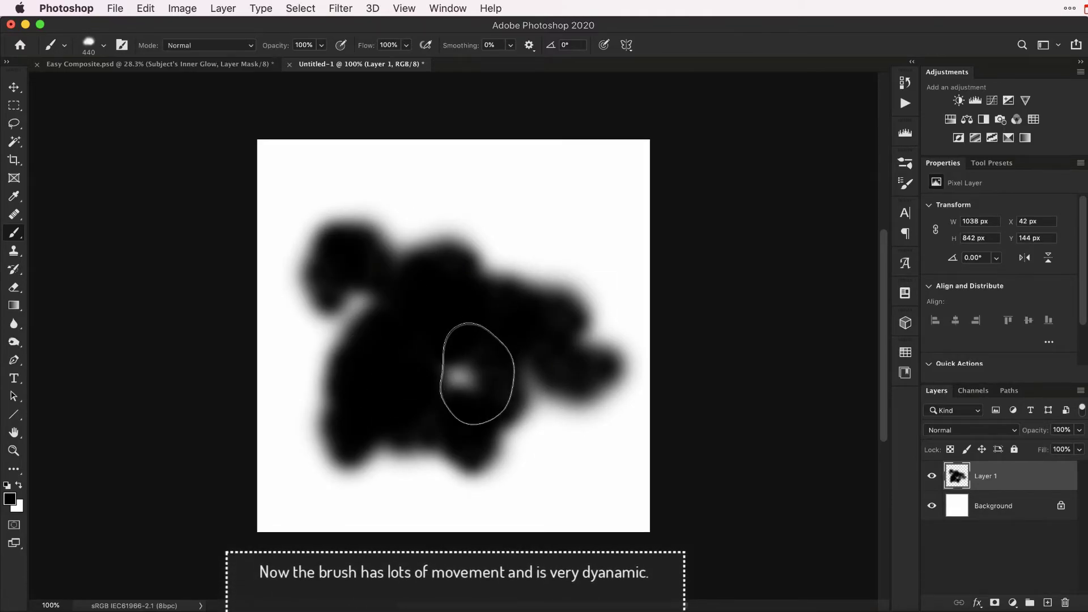
{"action": "key", "text": "ctrl+a"}
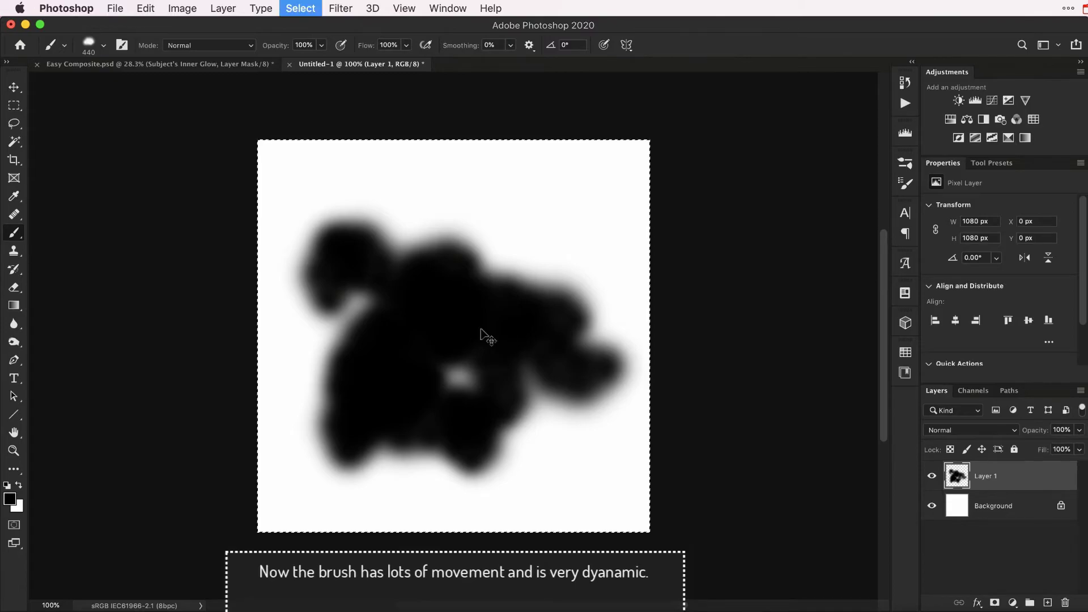
{"action": "key", "text": "Delete"}
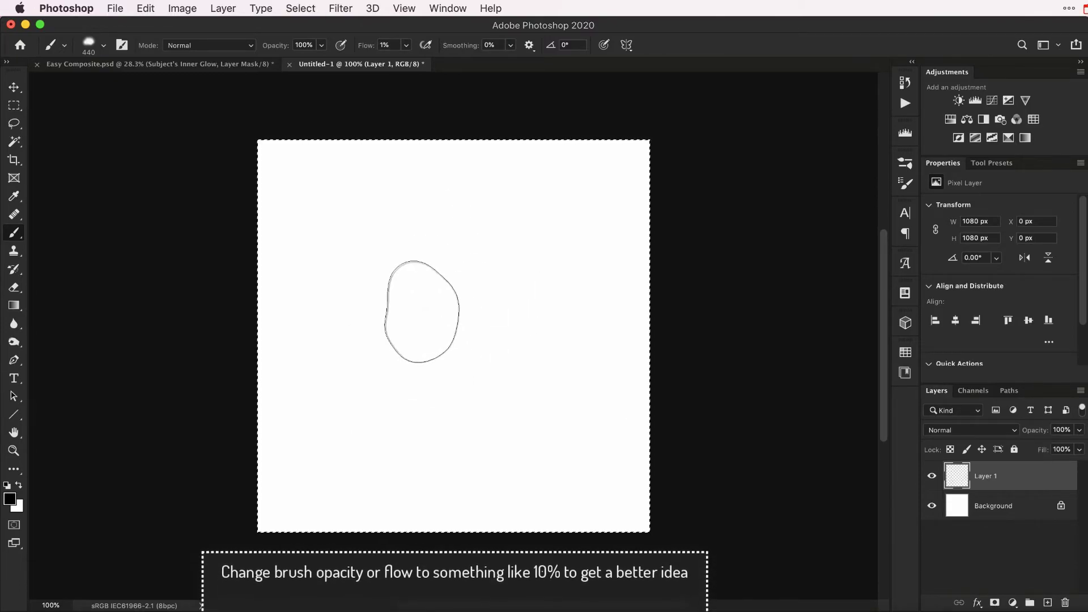
Step: Set flow to 10%, enlarge the brush to about 731 px, and paint soft grey strokes
{"action": "key", "text": "shift+0"}
{"action": "key", "text": "shift+1"}
{"action": "key", "text": "shift+1"}
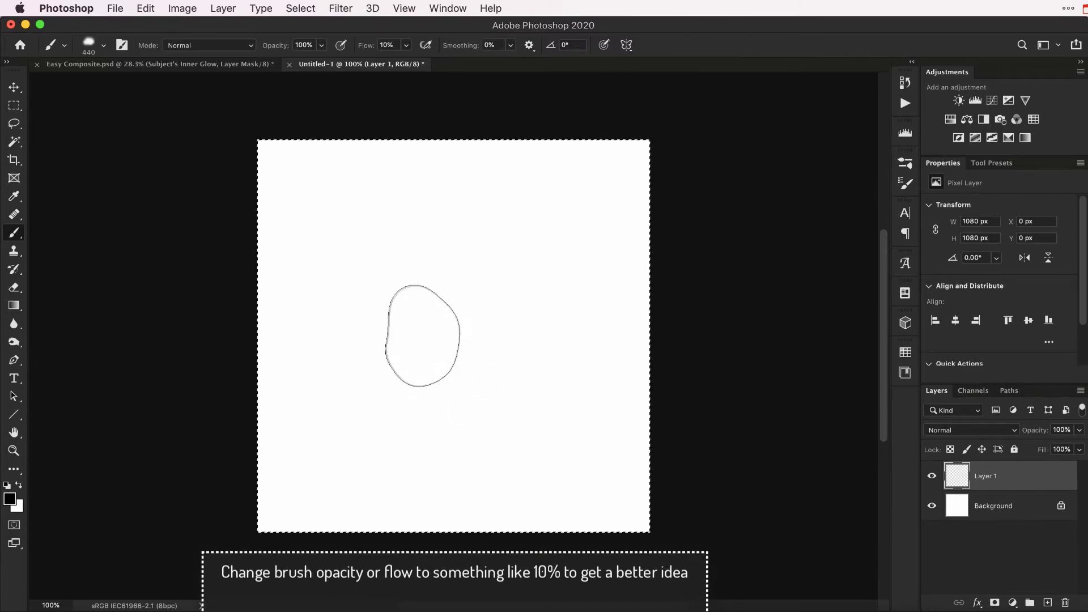
{"action": "left_click_drag", "start_coordinate": [414, 318], "coordinate": [505, 354]}
{"action": "mouse_move", "coordinate": [340, 304]}
{"action": "left_mouse_down"}
{"action": "mouse_move", "coordinate": [485, 383]}
{"action": "mouse_move", "coordinate": [444, 388]}
{"action": "mouse_move", "coordinate": [381, 442]}
{"action": "mouse_move", "coordinate": [426, 422]}
{"action": "mouse_move", "coordinate": [316, 340]}
{"action": "mouse_move", "coordinate": [588, 352]}
{"action": "mouse_move", "coordinate": [260, 437]}
{"action": "mouse_move", "coordinate": [369, 461]}
{"action": "mouse_move", "coordinate": [510, 449]}
{"action": "mouse_move", "coordinate": [790, 365]}
{"action": "mouse_move", "coordinate": [643, 374]}
{"action": "mouse_move", "coordinate": [560, 364]}
{"action": "left_mouse_up"}
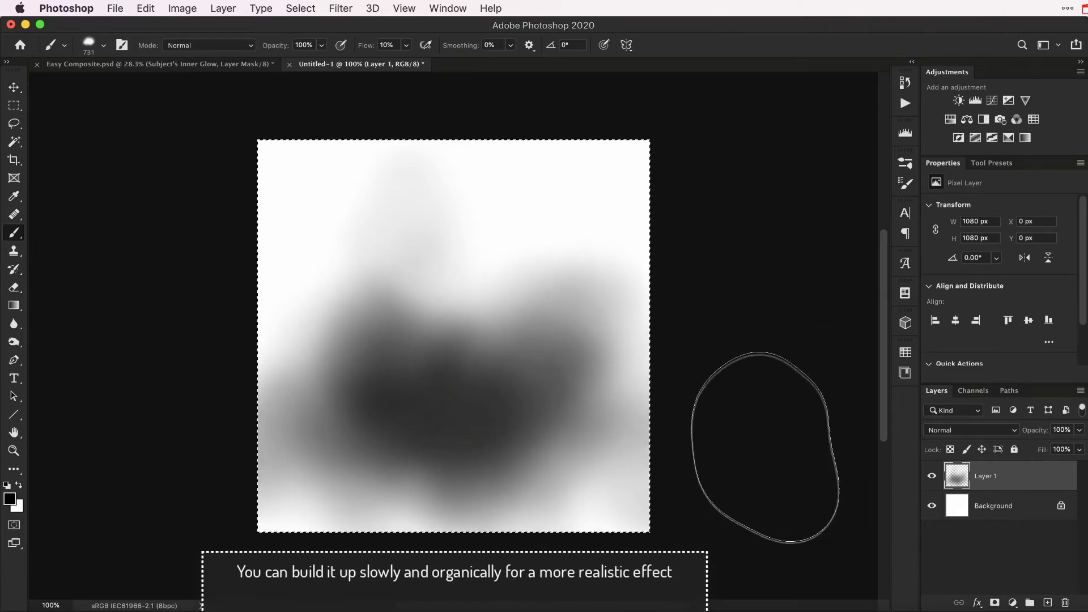
Step: Save the brush as a new preset named 'Fog' and close Untitled-1 without saving
{"action": "left_click", "coordinate": [906, 185]}
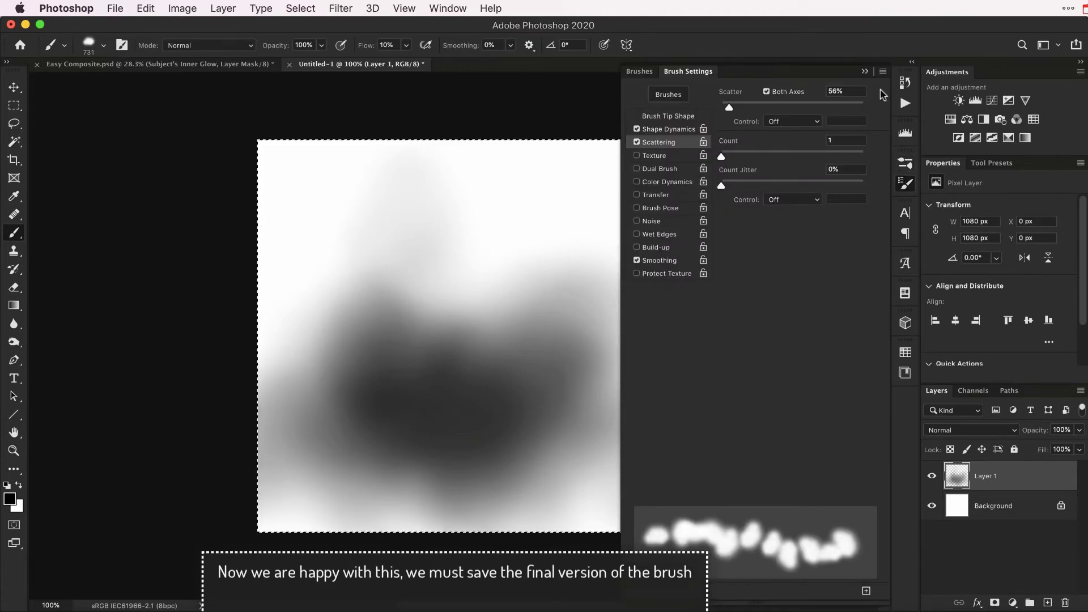
{"action": "left_click", "coordinate": [883, 73]}
{"action": "left_click", "coordinate": [892, 75]}
{"action": "type", "text": "Fog-Final"}
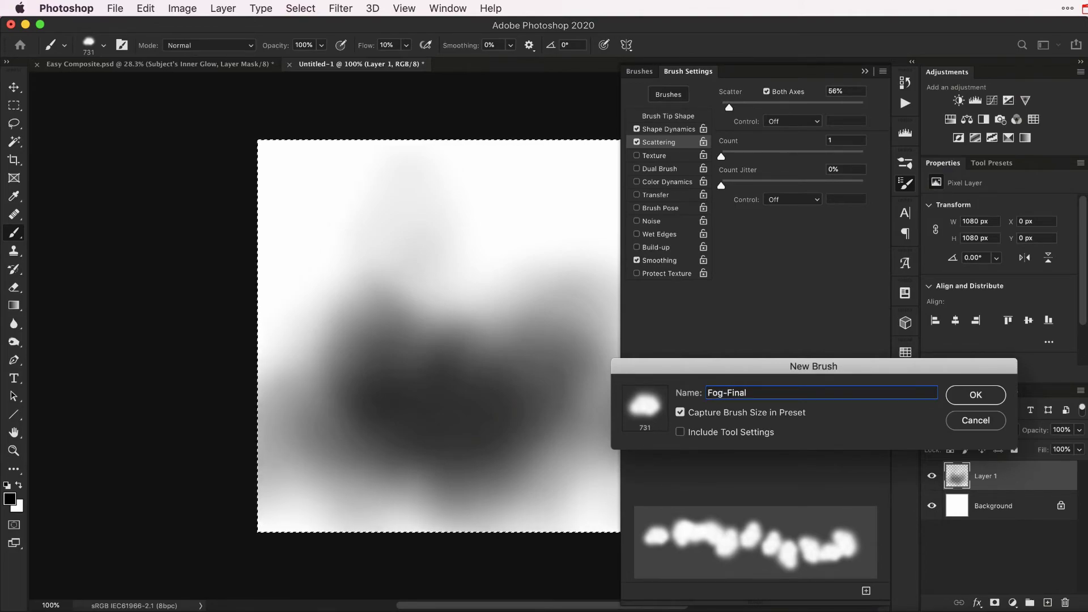
{"action": "key", "text": "Return"}
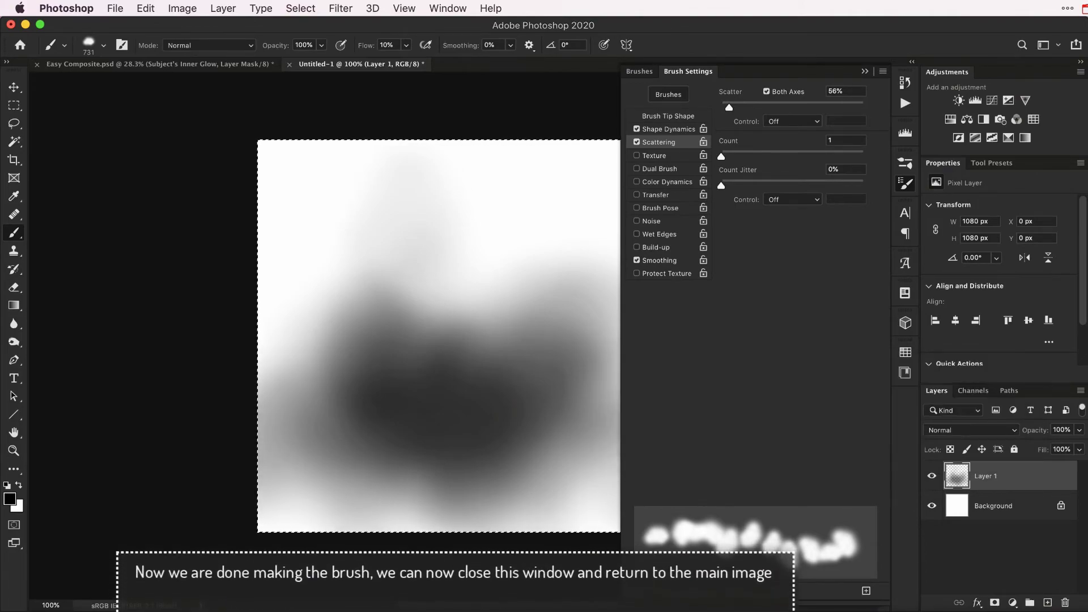
{"action": "left_click", "coordinate": [865, 70]}
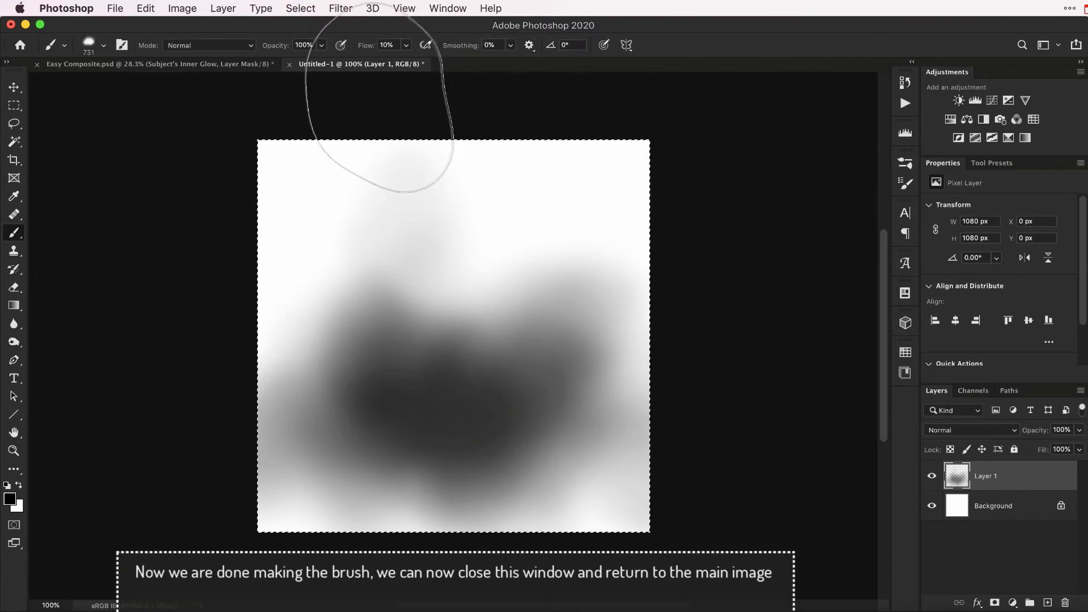
{"action": "left_click", "coordinate": [289, 65]}
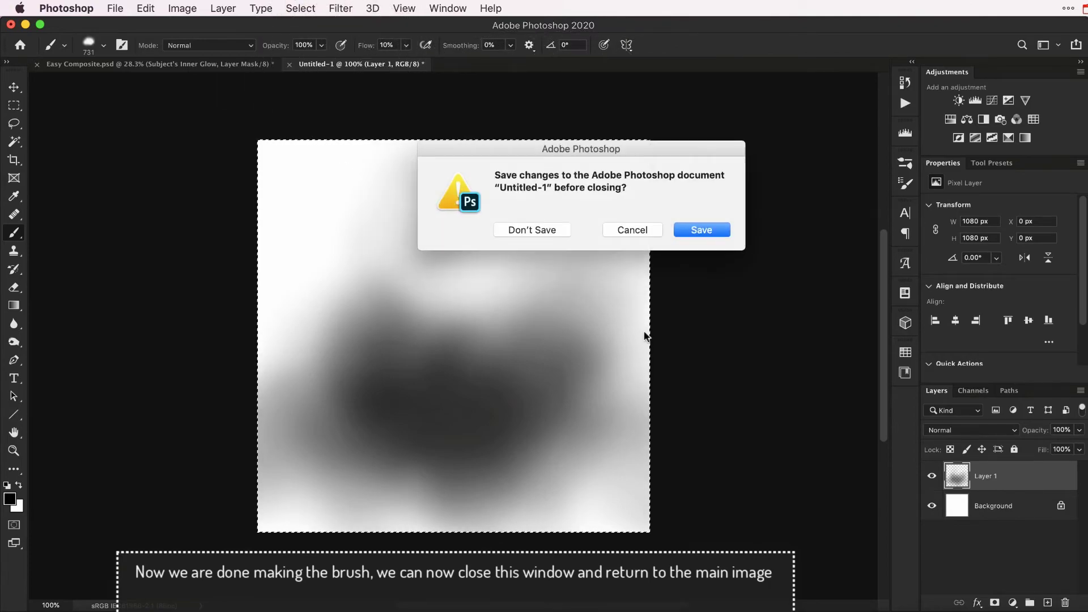
{"action": "left_click", "coordinate": [524, 230]}
Step: Add a new layer above Background copy and name it 'Fog'
{"action": "left_click", "coordinate": [963, 509]}
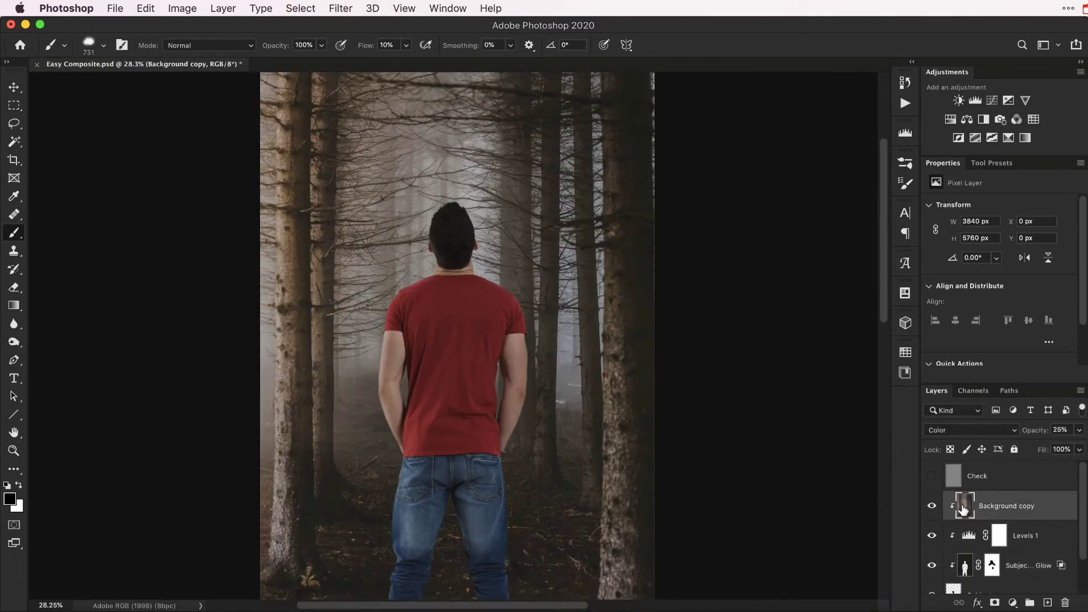
{"action": "left_click", "coordinate": [1047, 603]}
{"action": "double_click", "coordinate": [979, 505]}
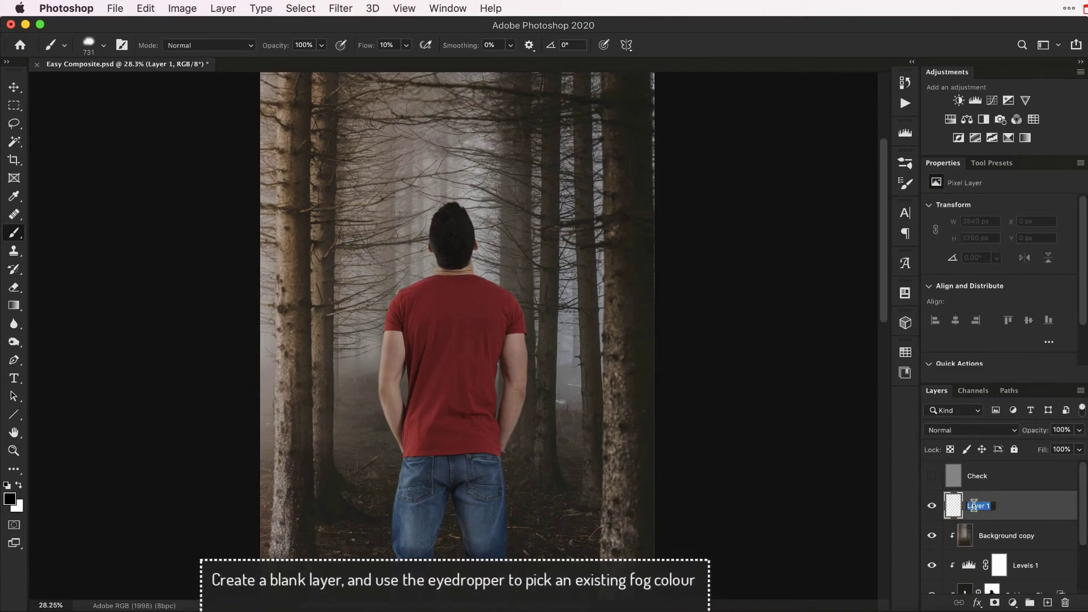
{"action": "type", "text": "Fog"}
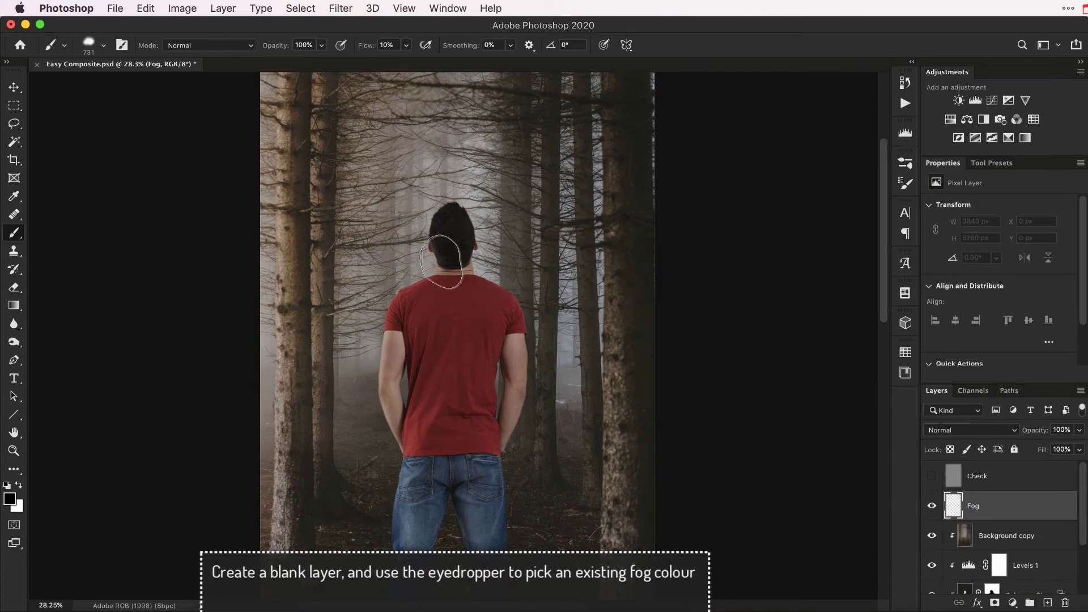
Step: Sample a fog grey and paint it with an enlarged Fog brush over the man's lower body
{"action": "left_click", "coordinate": [372, 354], "text": "alt"}
{"action": "key", "text": "z"}
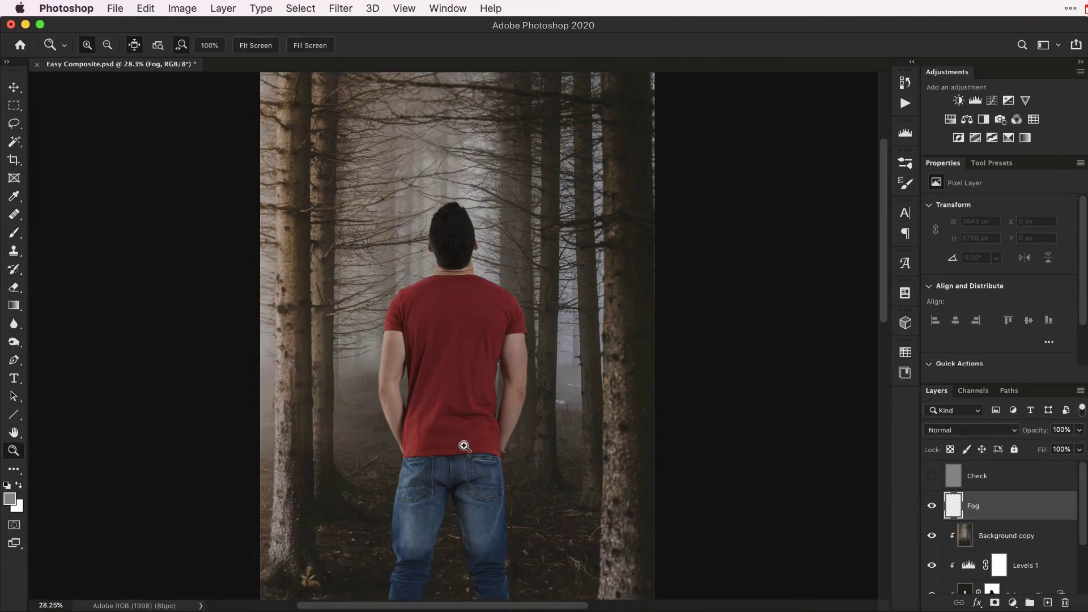
{"action": "left_click_drag", "start_coordinate": [458, 440], "coordinate": [450, 448]}
{"action": "key", "text": "b"}
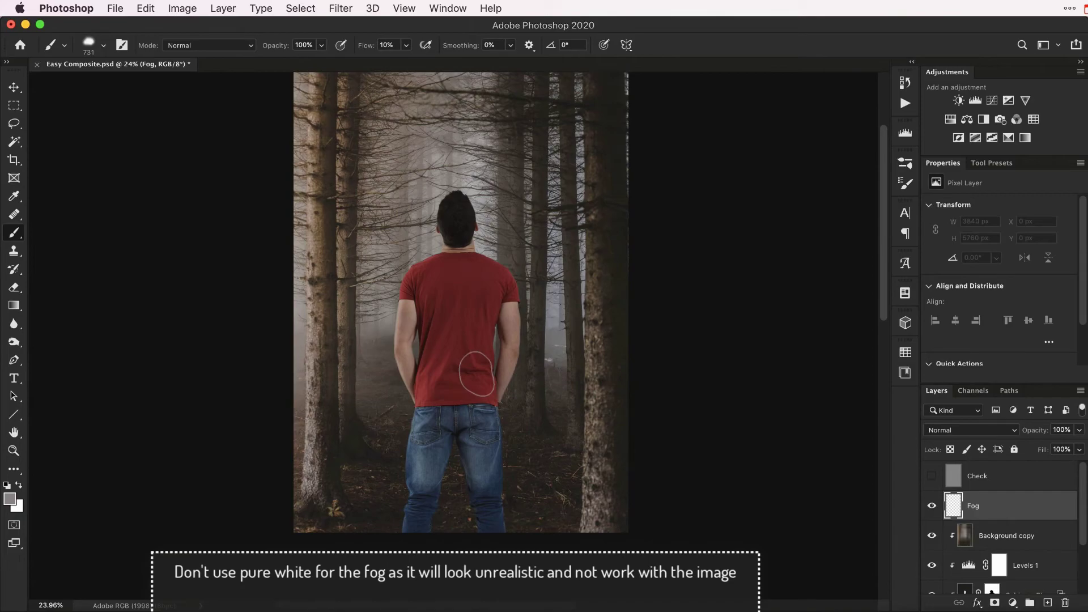
{"action": "key", "text": "bracketright"}
{"action": "key", "text": "bracketright"}
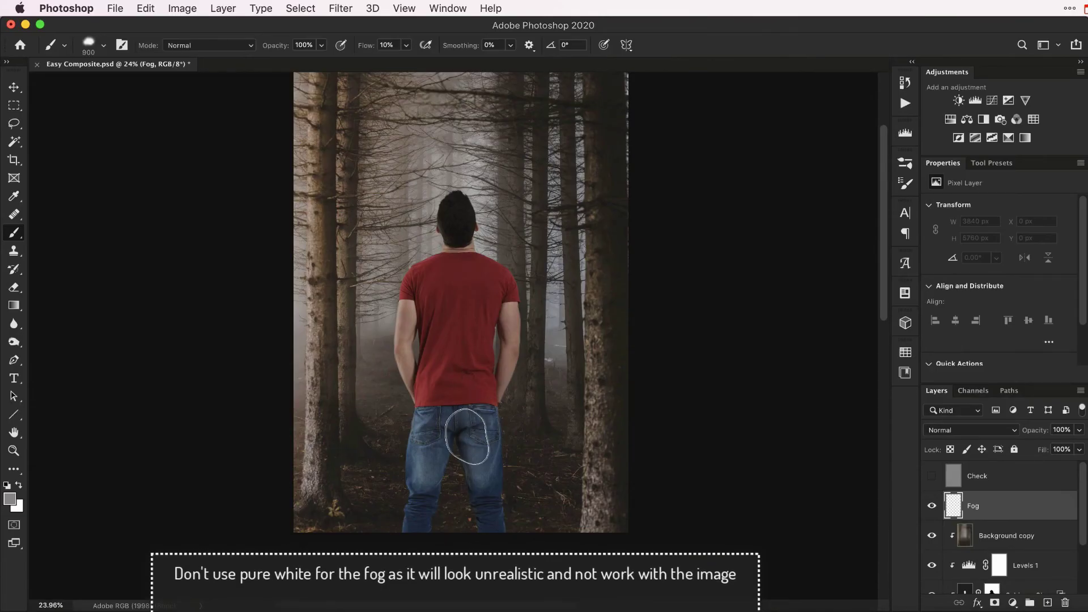
{"action": "key", "text": "bracketright"}
{"action": "key", "text": "bracketright"}
{"action": "key", "text": "bracketright"}
{"action": "key", "text": "bracketright"}
{"action": "key", "text": "bracketright"}
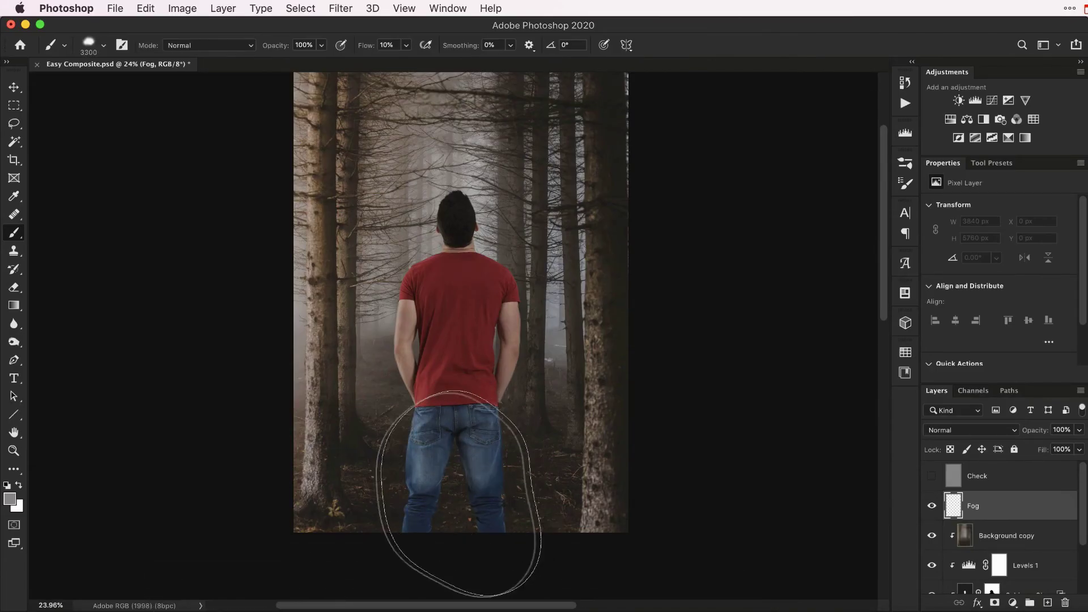
{"action": "mouse_move", "coordinate": [315, 522]}
{"action": "left_mouse_down"}
{"action": "mouse_move", "coordinate": [471, 478]}
{"action": "mouse_move", "coordinate": [413, 473]}
{"action": "mouse_move", "coordinate": [527, 522]}
{"action": "mouse_move", "coordinate": [328, 546]}
{"action": "mouse_move", "coordinate": [353, 561]}
{"action": "mouse_move", "coordinate": [315, 566]}
{"action": "mouse_move", "coordinate": [448, 567]}
{"action": "mouse_move", "coordinate": [266, 546]}
{"action": "mouse_move", "coordinate": [504, 547]}
{"action": "mouse_move", "coordinate": [377, 521]}
{"action": "mouse_move", "coordinate": [595, 473]}
{"action": "mouse_move", "coordinate": [467, 498]}
{"action": "mouse_move", "coordinate": [405, 493]}
{"action": "mouse_move", "coordinate": [534, 474]}
{"action": "mouse_move", "coordinate": [309, 362]}
{"action": "mouse_move", "coordinate": [560, 457]}
{"action": "mouse_move", "coordinate": [388, 493]}
{"action": "mouse_move", "coordinate": [619, 362]}
{"action": "mouse_move", "coordinate": [454, 369]}
{"action": "mouse_move", "coordinate": [413, 328]}
{"action": "left_mouse_up"}
{"action": "left_click_drag", "start_coordinate": [588, 253], "coordinate": [591, 294]}
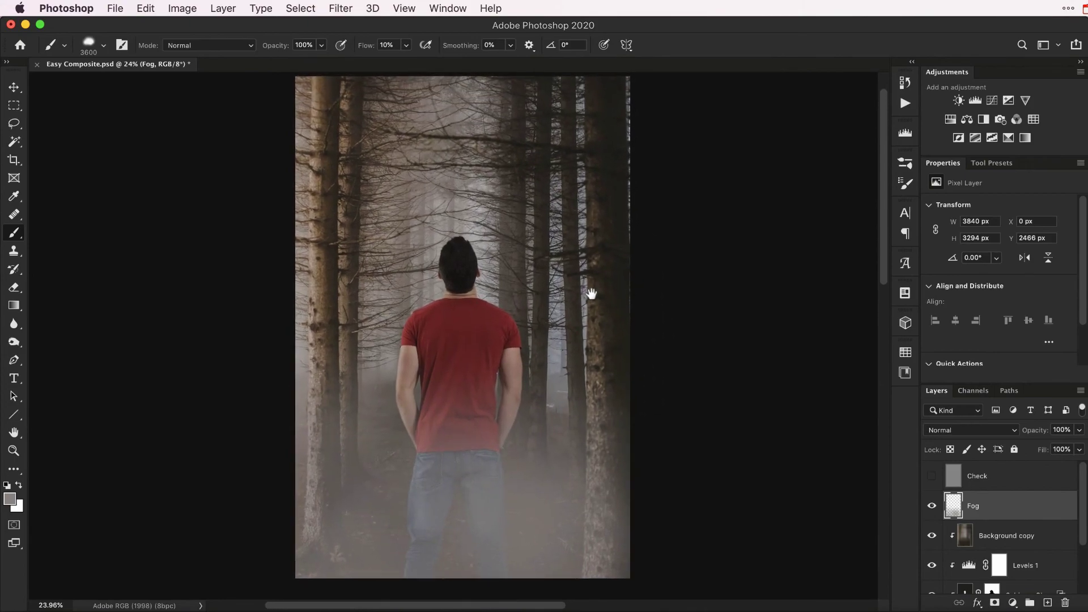